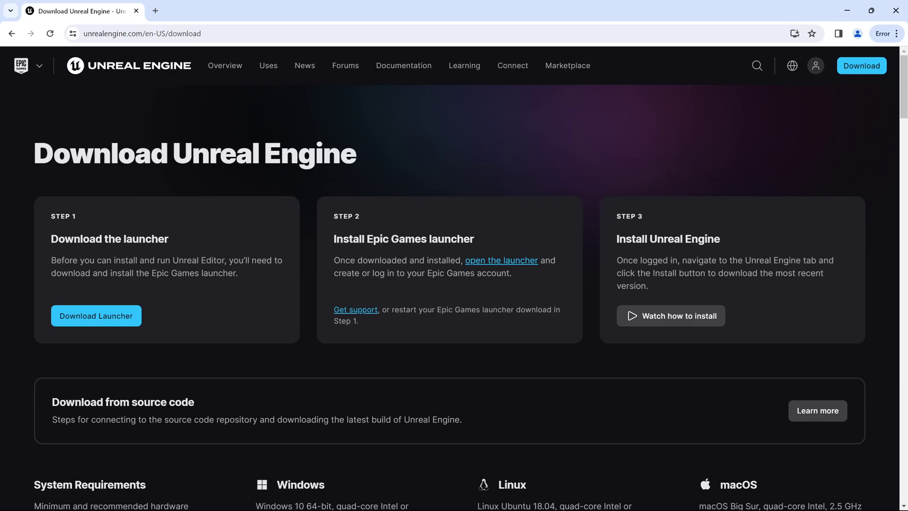
- Search 'download unreal engine 5' and download the Epic Games launcher installer from the Unreal Engine page
{"action": "left_click", "coordinate": [155, 11]}
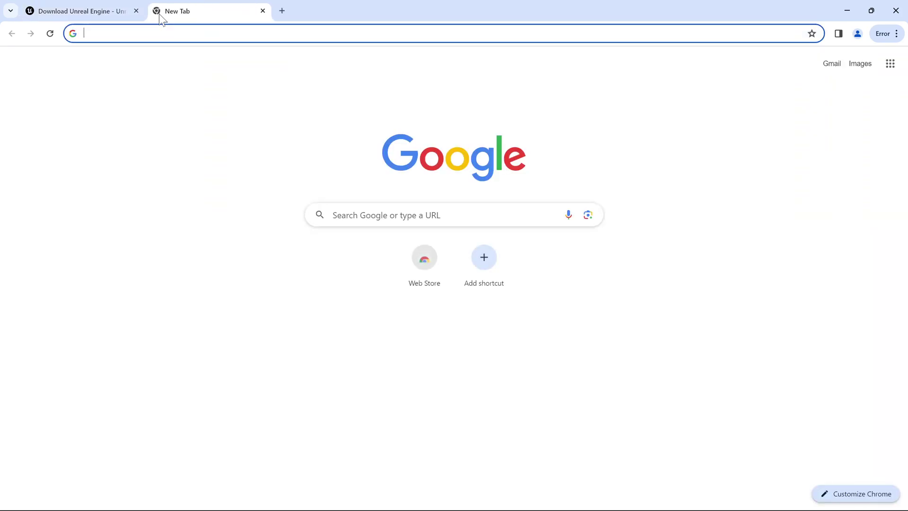
{"action": "type", "text": "download unreal engine 5"}
{"action": "key", "text": "Return"}
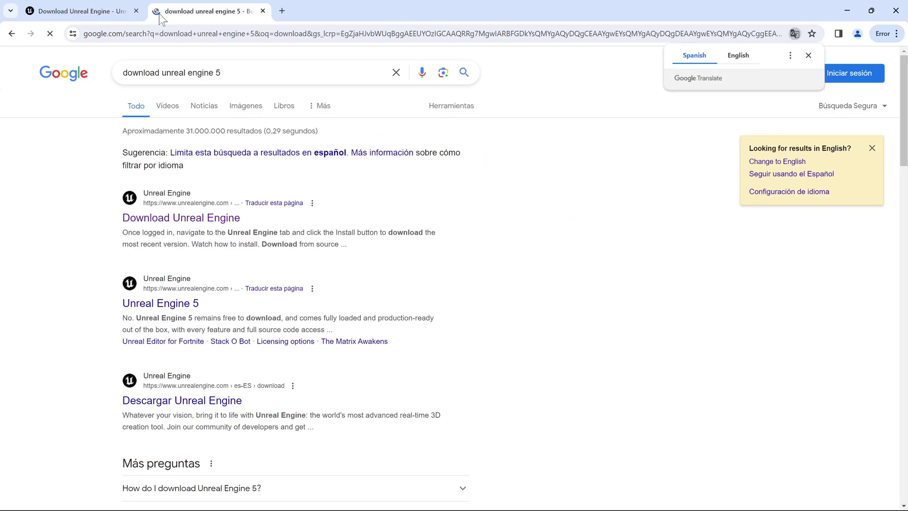
{"action": "left_click", "coordinate": [188, 220]}
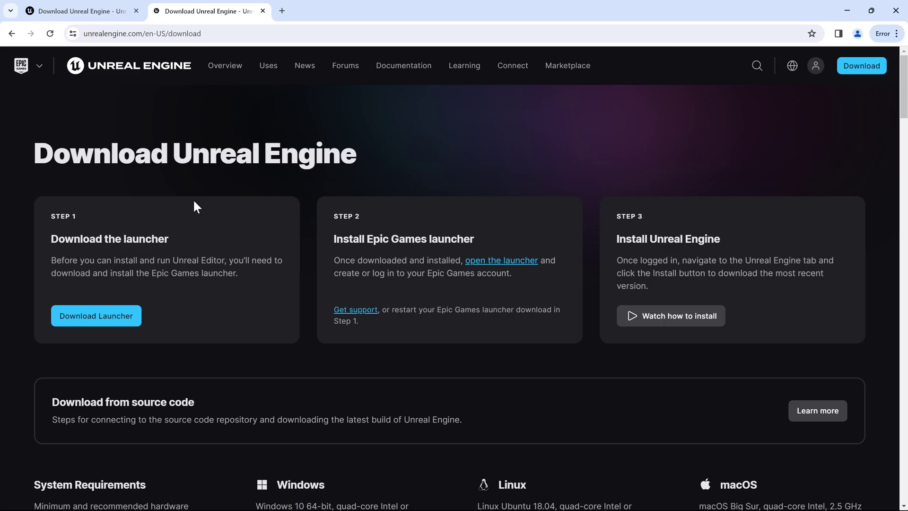
{"action": "scroll", "coordinate": [194, 204], "scroll_direction": "down", "scroll_amount": 1}
{"action": "left_click", "coordinate": [97, 268]}
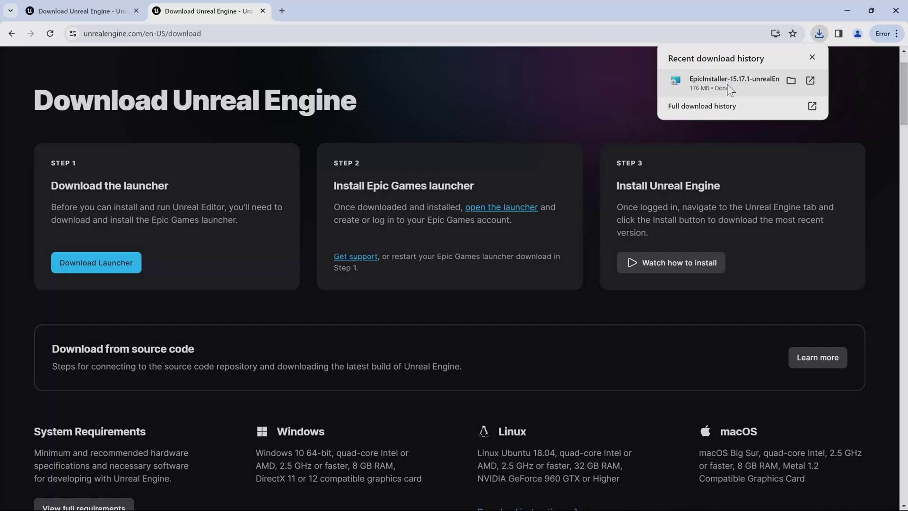
- Run the downloaded EpicInstaller .msi and install the Epic Games Launcher
{"action": "left_click", "coordinate": [735, 83]}
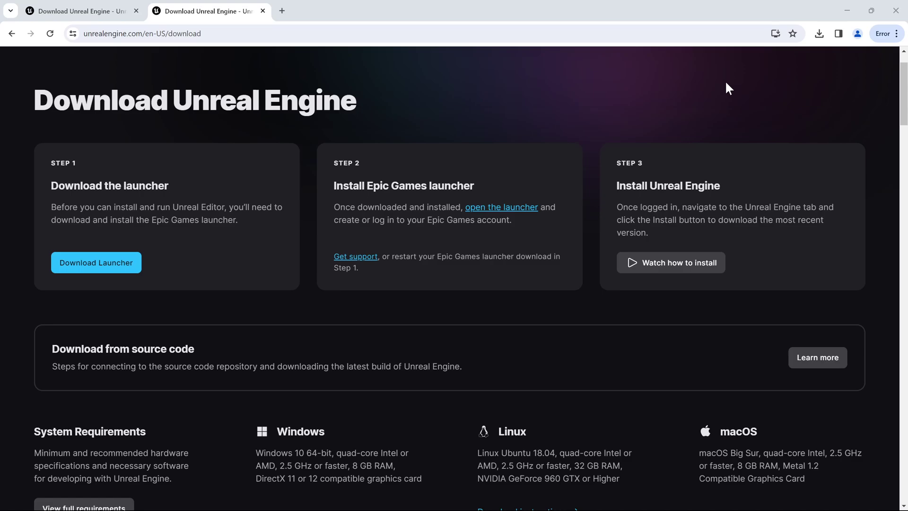
{"action": "left_click_drag", "start_coordinate": [455, 158], "coordinate": [460, 109]}
{"action": "left_click", "coordinate": [503, 294]}
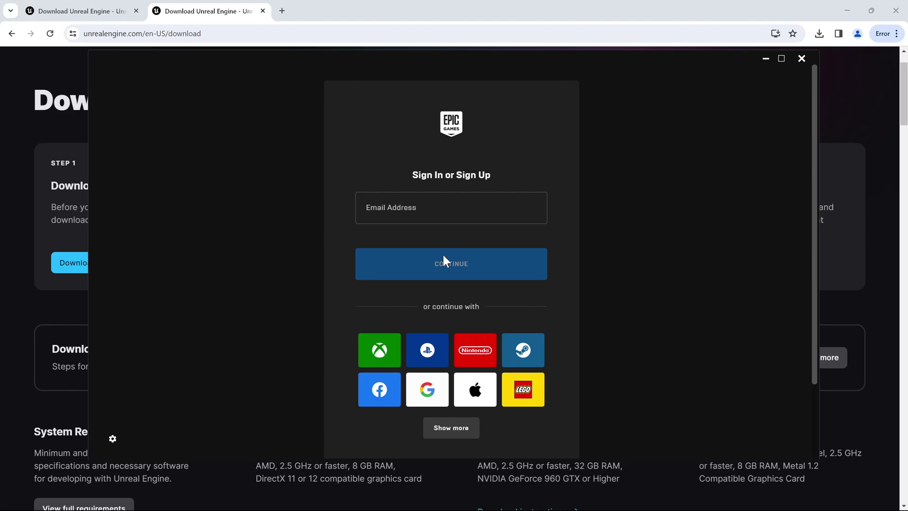
- Sign in to Epic Games with the account e-mail address and password
{"action": "scroll", "coordinate": [444, 259], "scroll_direction": "down", "scroll_amount": 2}
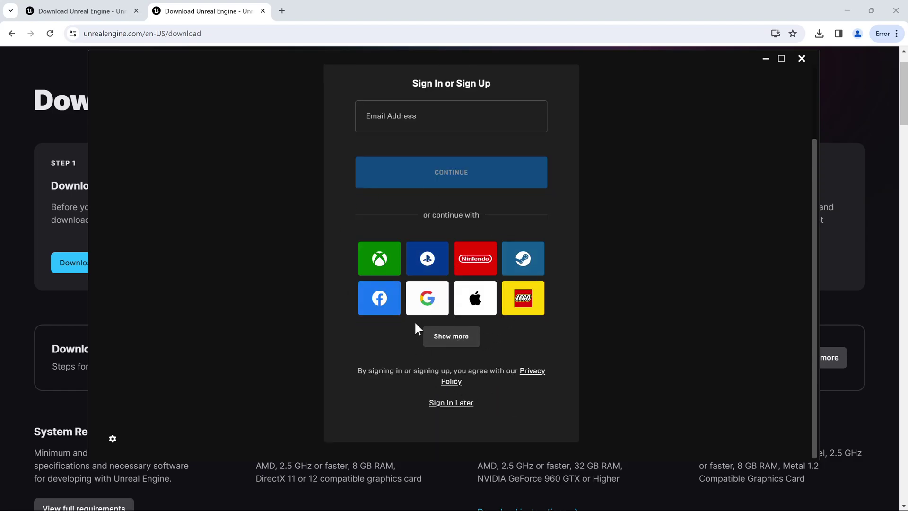
{"action": "scroll", "coordinate": [438, 254], "scroll_direction": "up", "scroll_amount": 2}
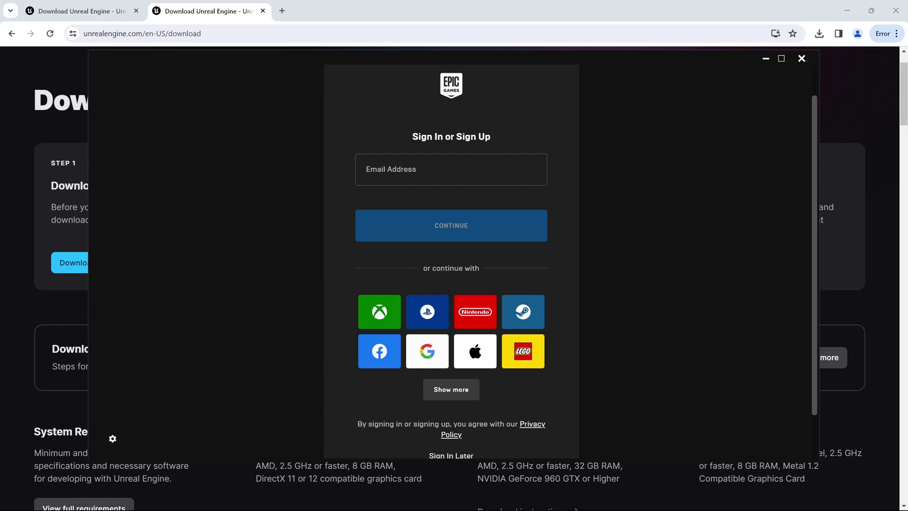
{"action": "left_click", "coordinate": [425, 174]}
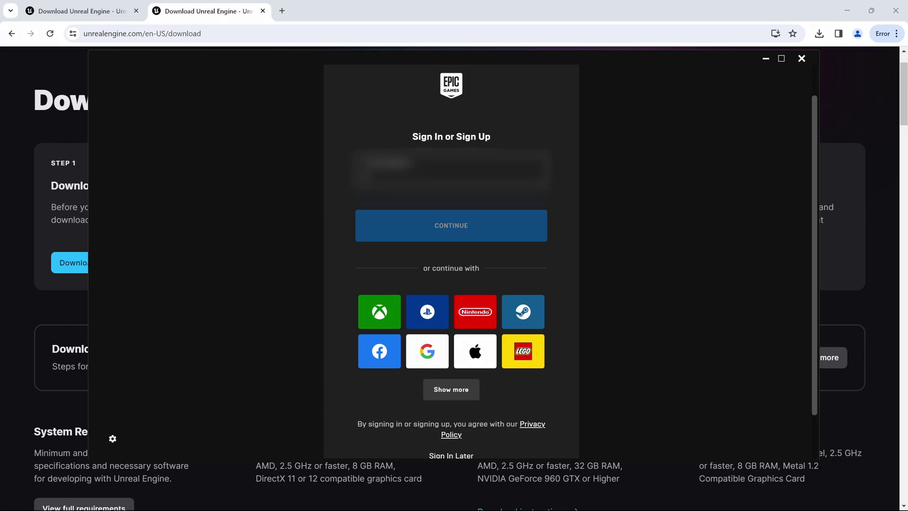
{"action": "type", "text": "unreadable"}
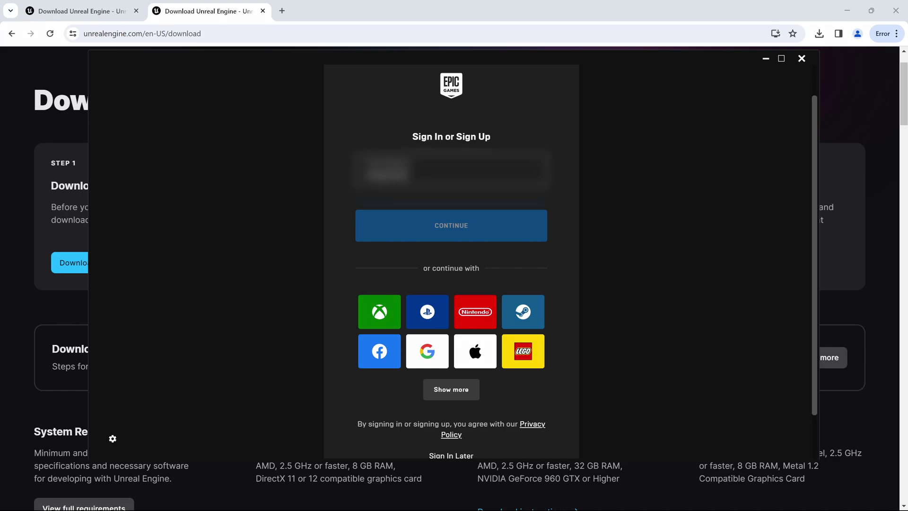
{"action": "type", "text": "unreadable"}
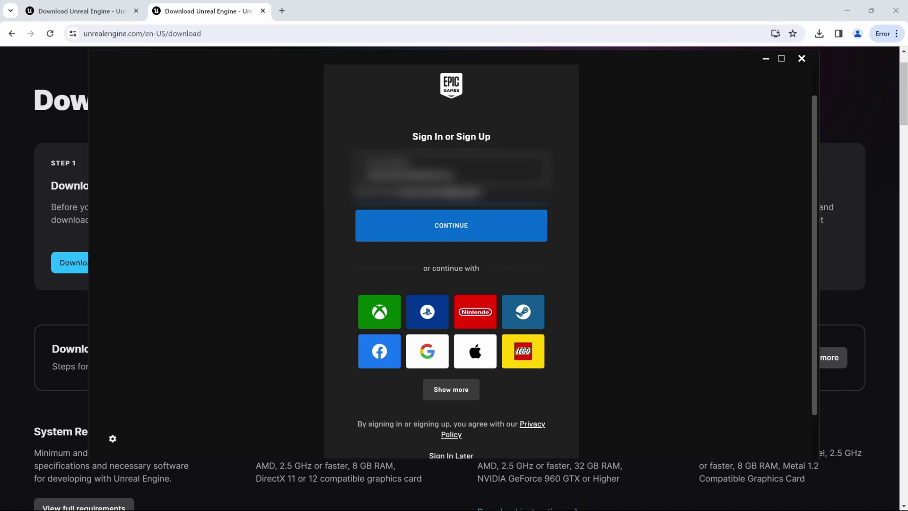
{"action": "key", "text": "Return"}
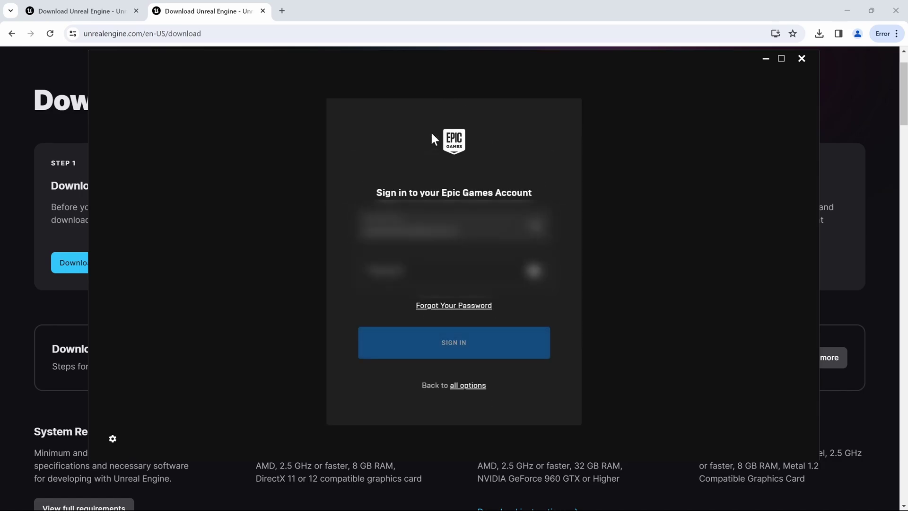
{"action": "left_click", "coordinate": [416, 269]}
{"action": "type", "text": "********"}
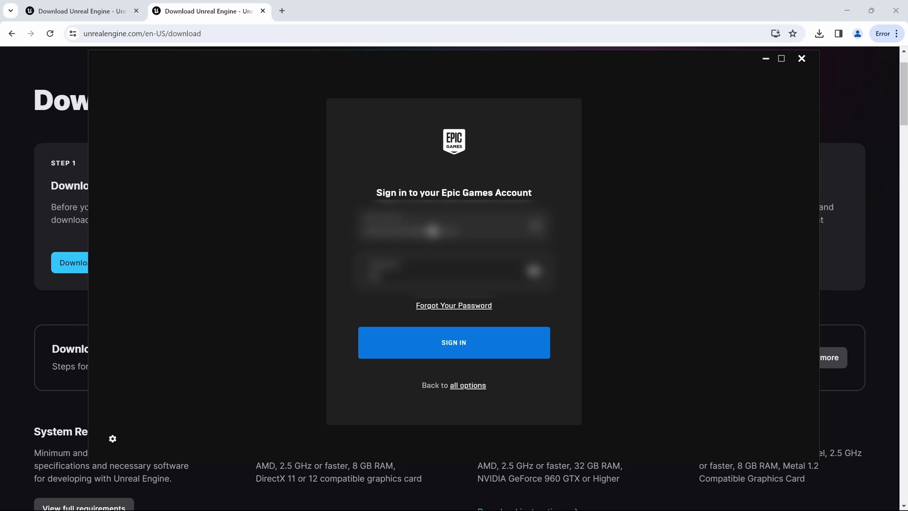
{"action": "key", "text": "Return"}
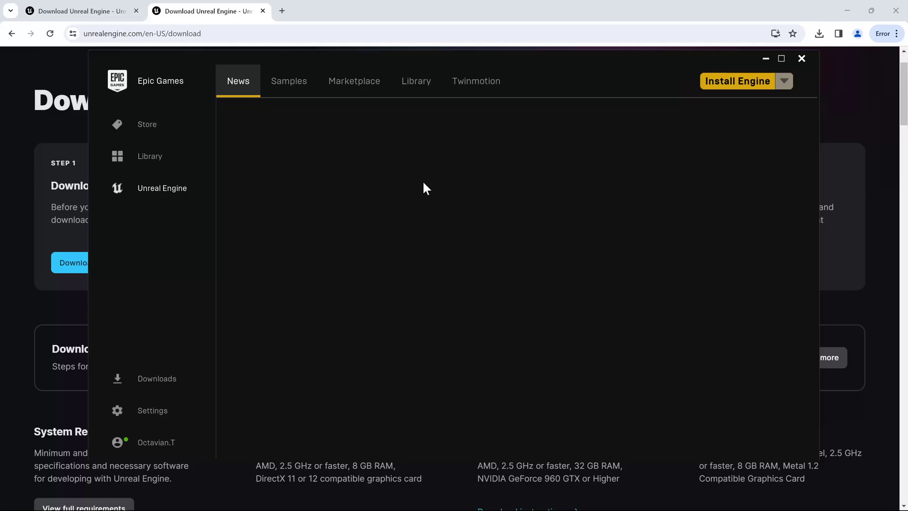
- Nudge the launcher window right and switch to the Unreal Engine Library page
{"action": "left_click_drag", "start_coordinate": [432, 56], "coordinate": [455, 58]}
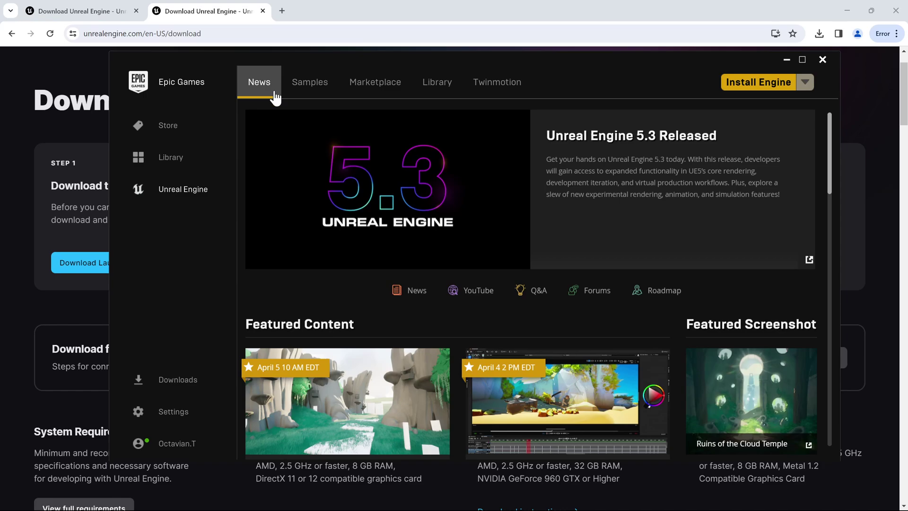
{"action": "left_click", "coordinate": [427, 85]}
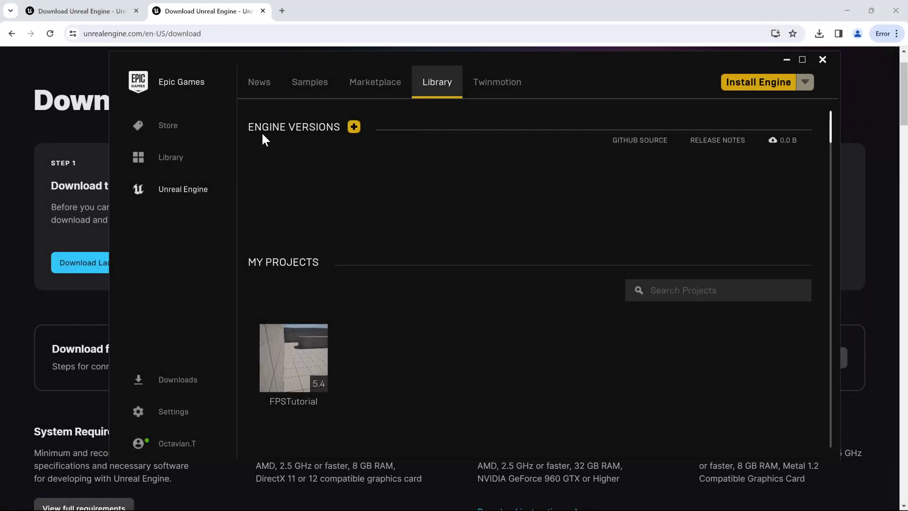
- Add engine version 5.3.2 and install it to C:\Program Files\Epic Games
{"action": "left_click", "coordinate": [355, 129]}
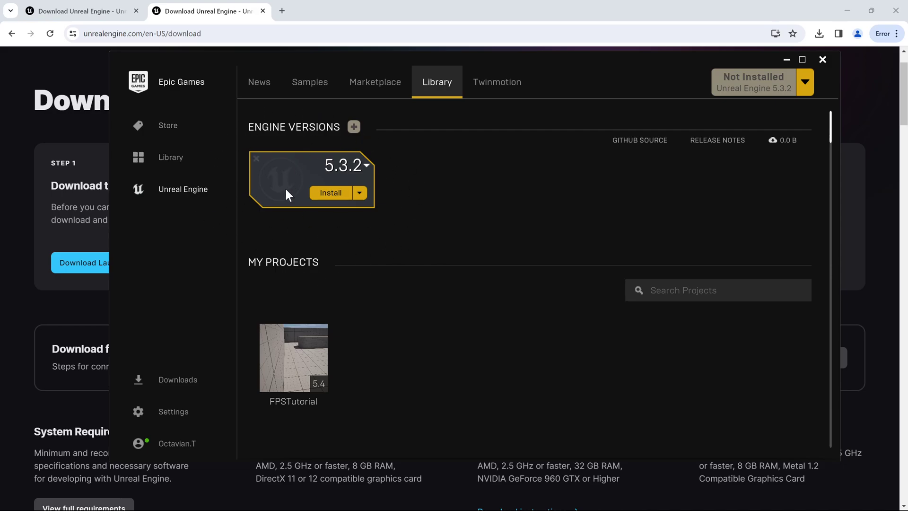
{"action": "left_click", "coordinate": [334, 170]}
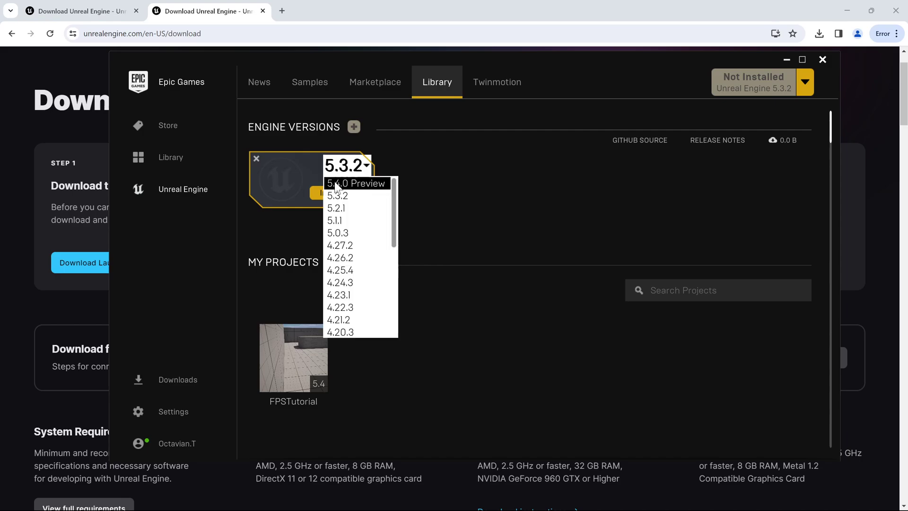
{"action": "left_click", "coordinate": [417, 184]}
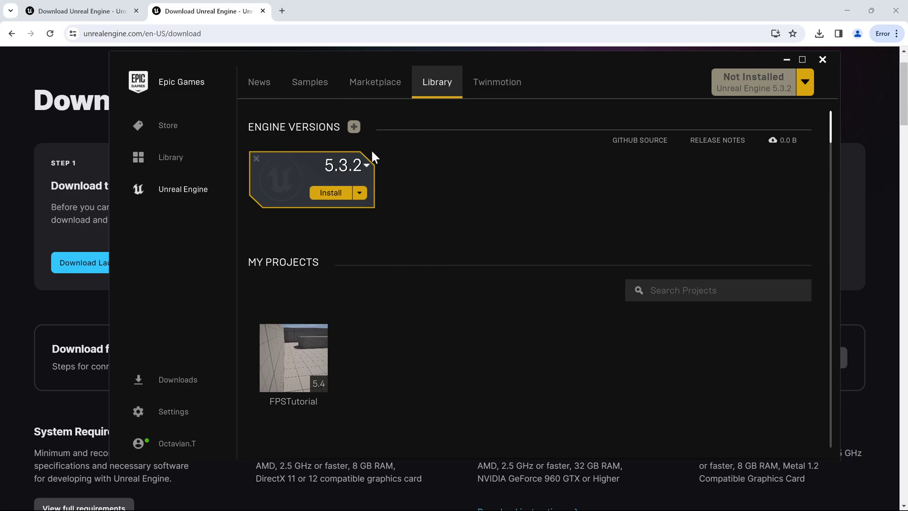
{"action": "left_click", "coordinate": [328, 194]}
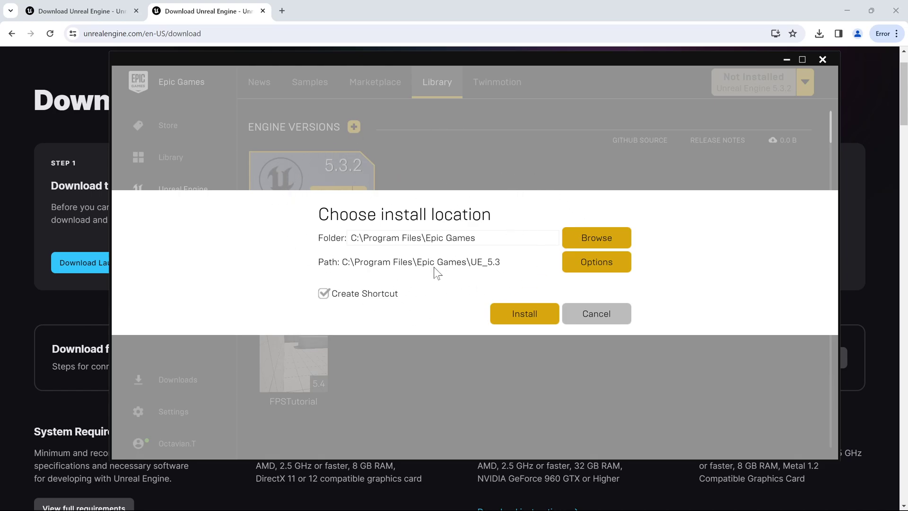
{"action": "left_click", "coordinate": [533, 315]}
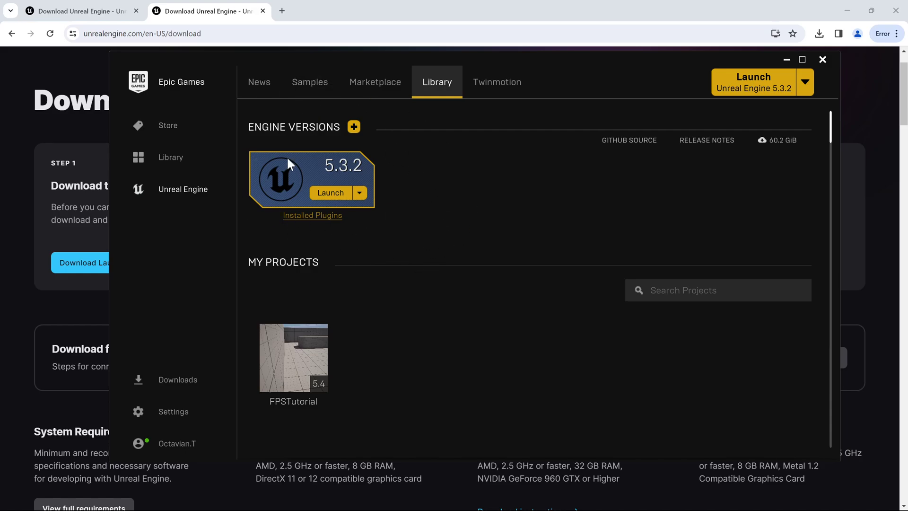
- Launch Unreal Engine 5.3.2 and pick the Games > Third Person template
{"action": "left_click", "coordinate": [334, 194]}
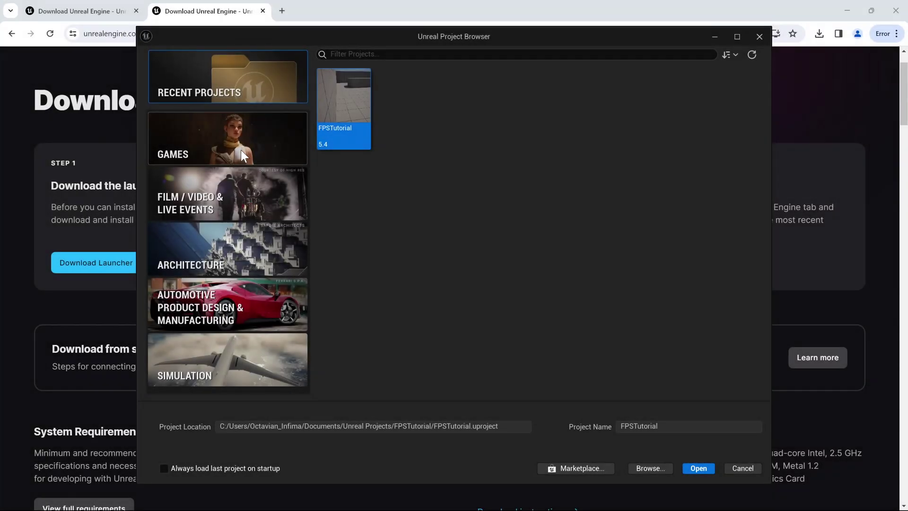
{"action": "left_click", "coordinate": [240, 150]}
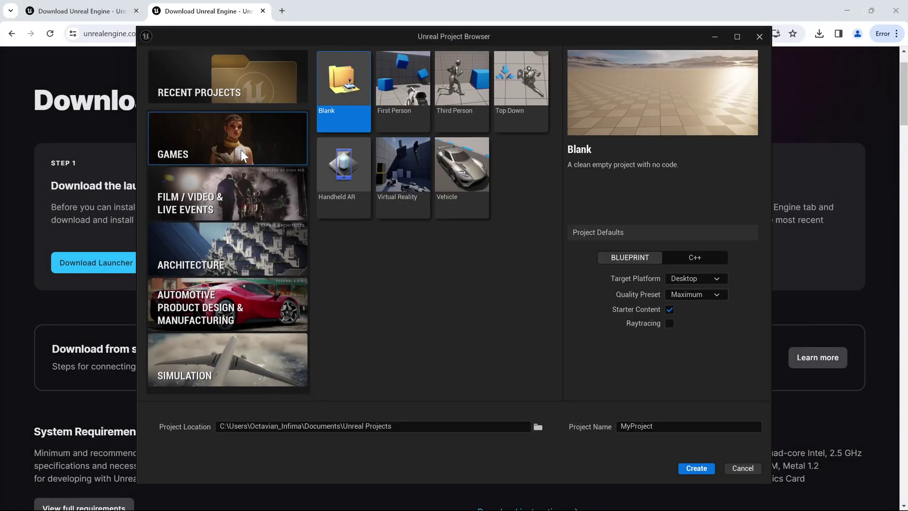
{"action": "left_click", "coordinate": [456, 112]}
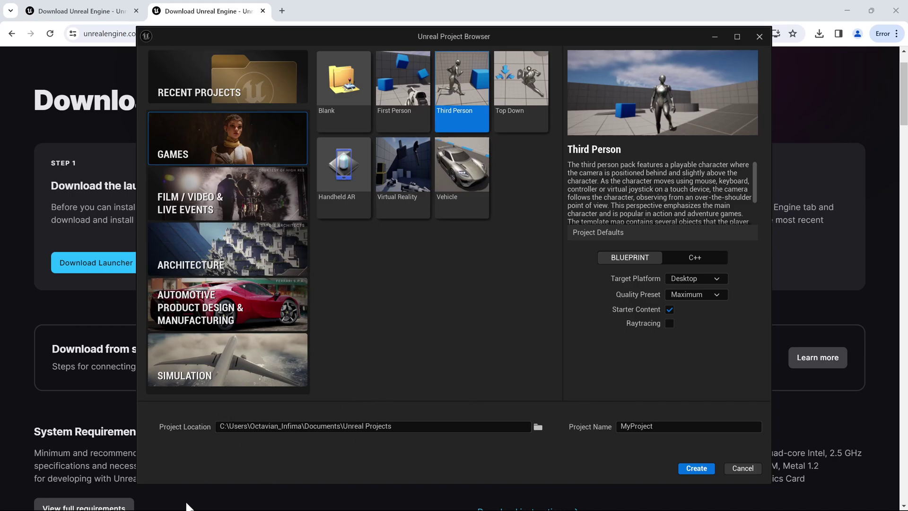
- Name the Blueprint project FPSTut in the default Unreal Projects folder and create it
{"action": "left_click", "coordinate": [538, 427]}
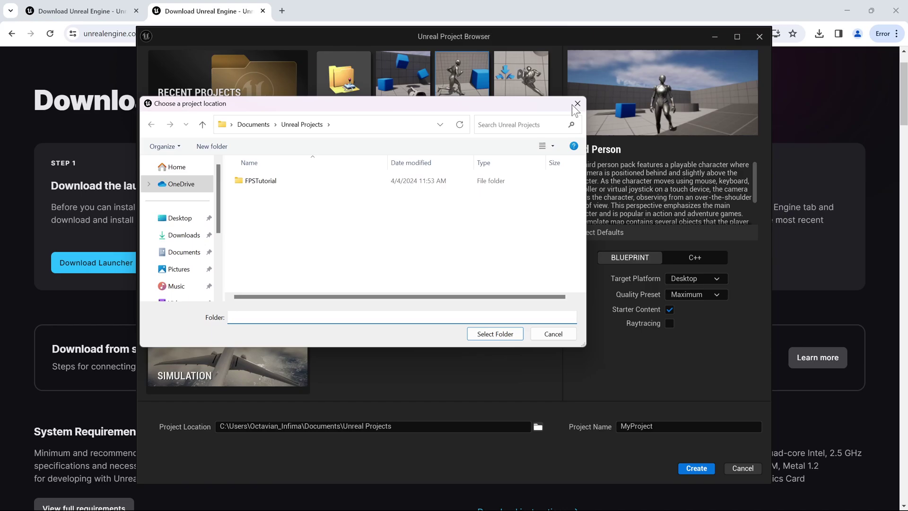
{"action": "left_click", "coordinate": [577, 103]}
{"action": "double_click", "coordinate": [669, 426]}
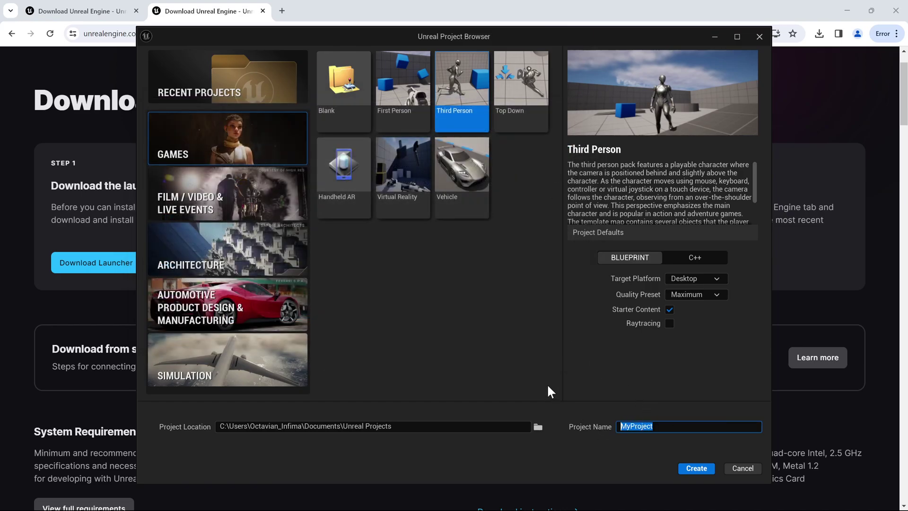
{"action": "type", "text": "FPSTut"}
{"action": "left_click", "coordinate": [652, 349]}
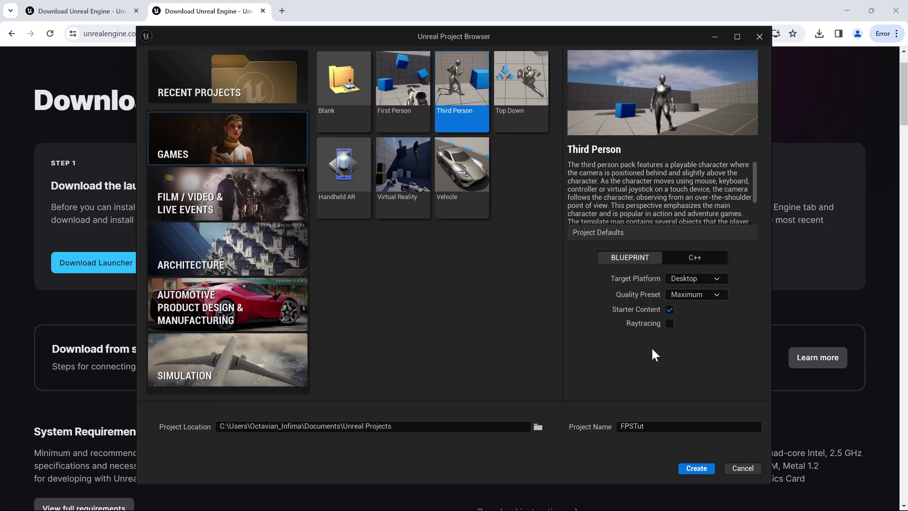
{"action": "left_click", "coordinate": [702, 470]}
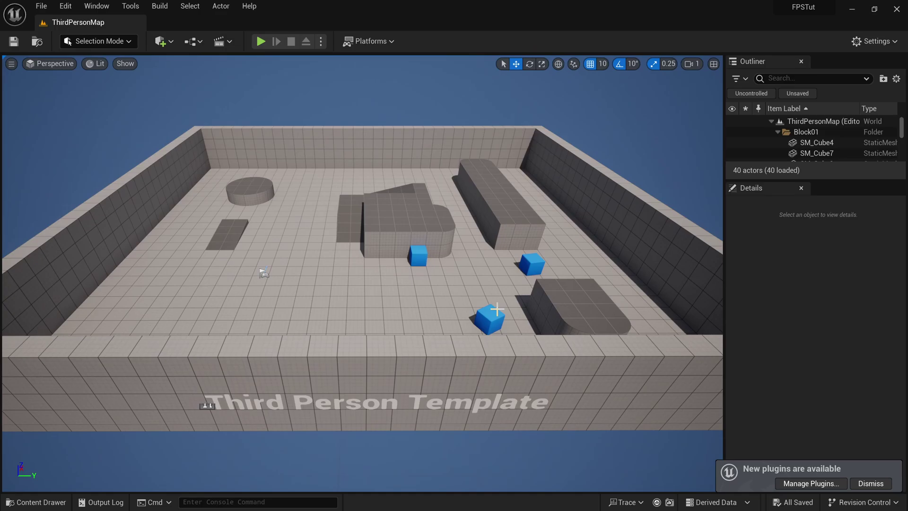
- Orbit and move the viewport closer to see the ThirdPersonMap arena at an angle
{"action": "mouse_move", "coordinate": [464, 187]}
{"action": "right_mouse_down"}
{"action": "mouse_move", "coordinate": [440, 189]}
{"action": "mouse_move", "coordinate": [468, 197]}
{"action": "right_mouse_up"}
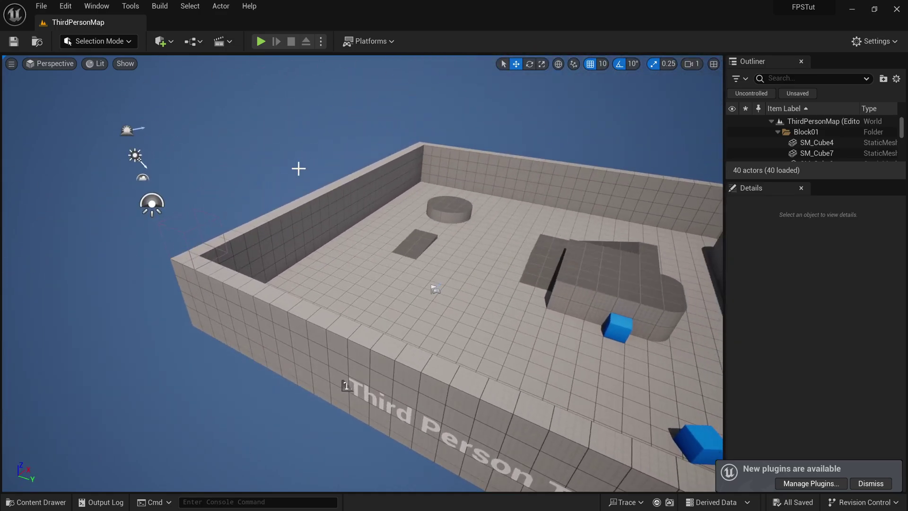
{"action": "right_click_drag", "start_coordinate": [361, 197], "coordinate": [347, 235]}
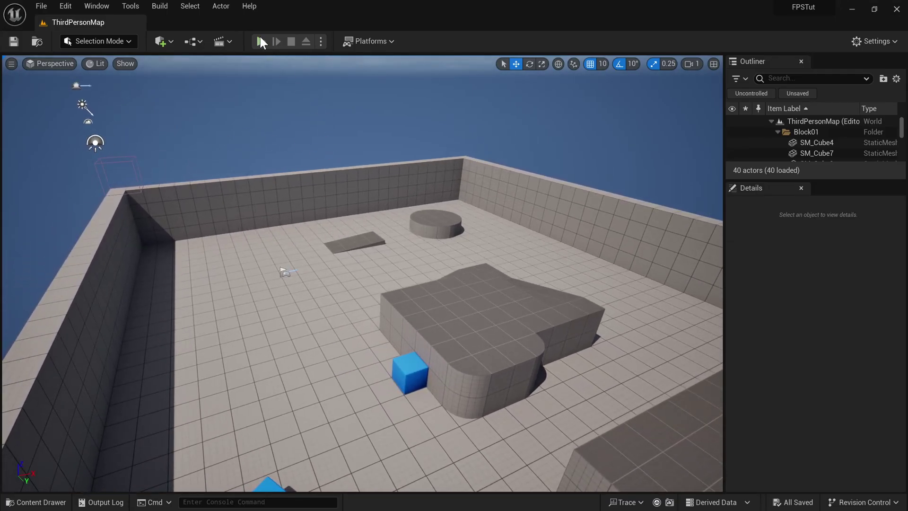
- Play-test the level, running with W and jumping with Space, then stop and open the Content Drawer
{"action": "left_click", "coordinate": [260, 41]}
{"action": "key", "text": "w"}
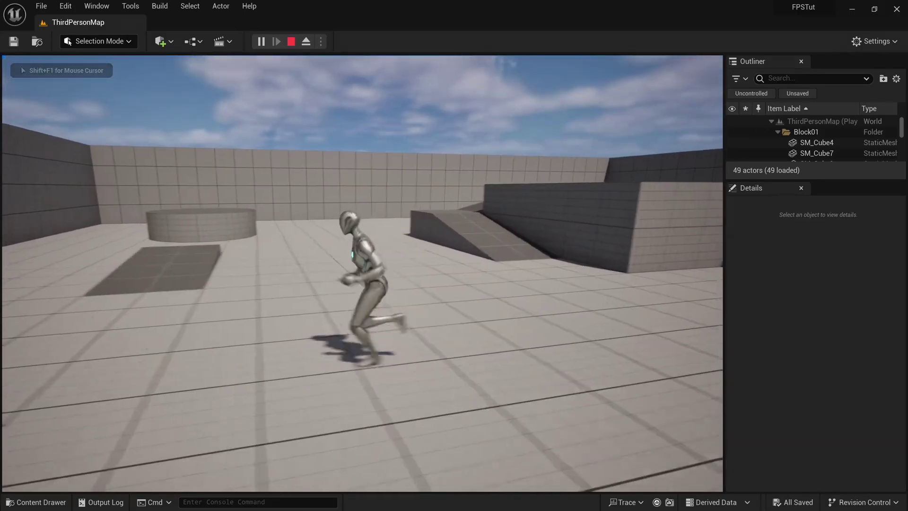
{"action": "key", "text": "space"}
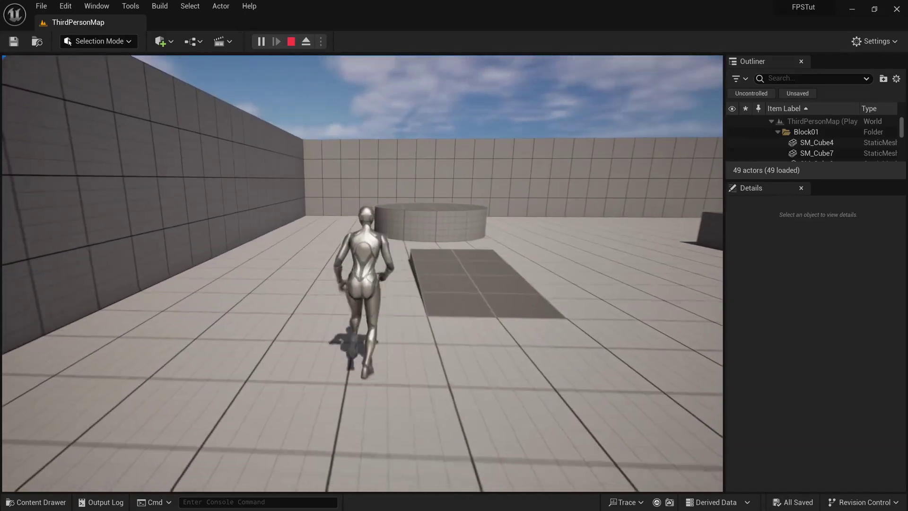
{"action": "key", "text": "Escape"}
{"action": "left_click", "coordinate": [35, 501]}
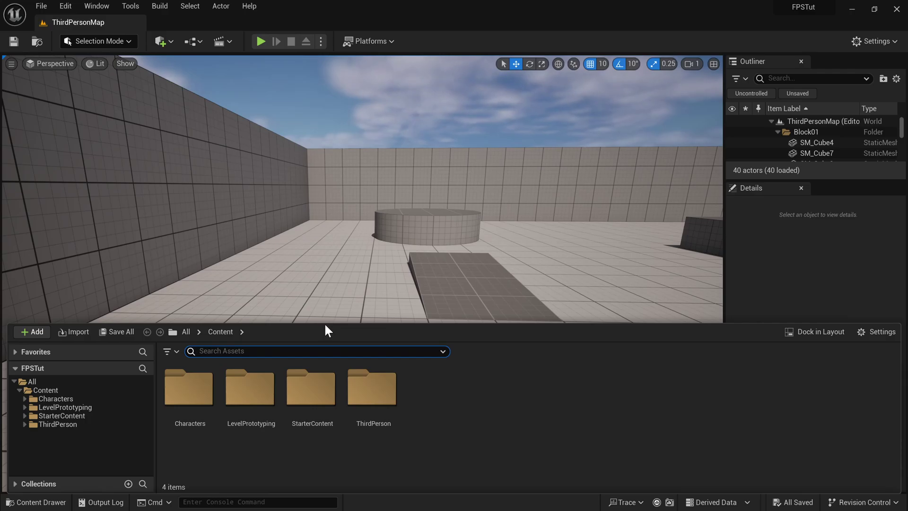
- Raise the Content Drawer's top edge so the Content folders get more room
{"action": "left_click_drag", "start_coordinate": [325, 323], "coordinate": [331, 236]}
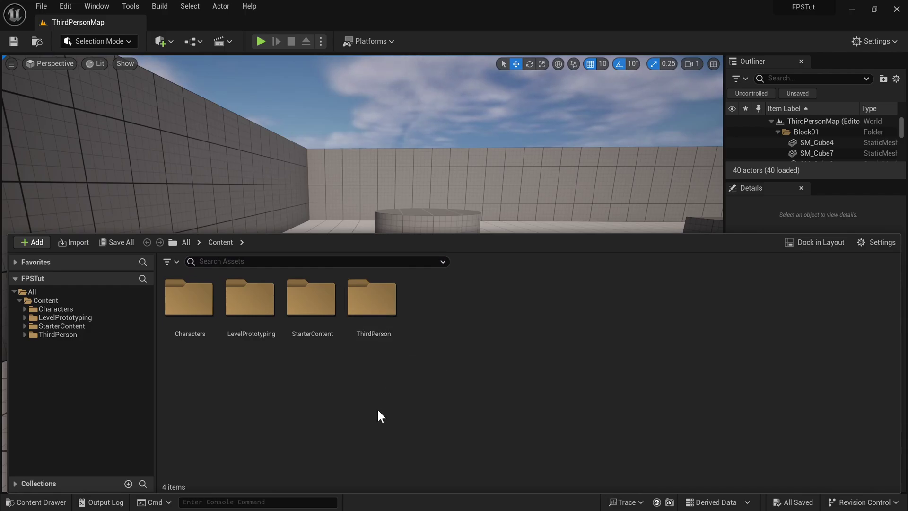
- Create an FPSTutorial folder under Content, open it, and toggle the Content Drawer closed and open
{"action": "right_click", "coordinate": [311, 409]}
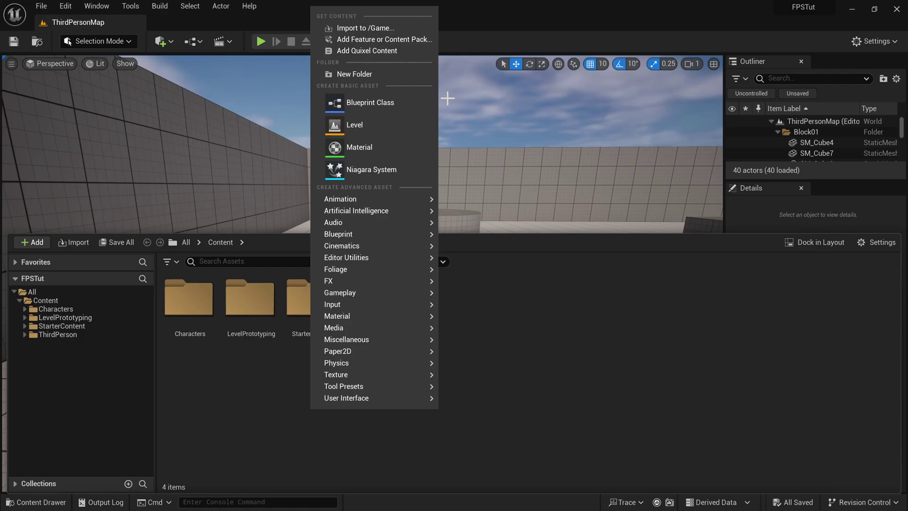
{"action": "left_click", "coordinate": [350, 74]}
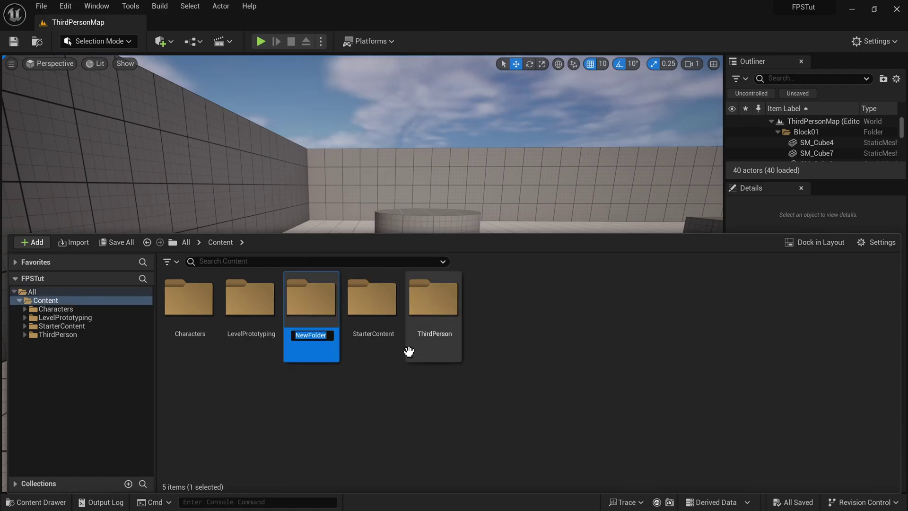
{"action": "type", "text": "FPSTutorial"}
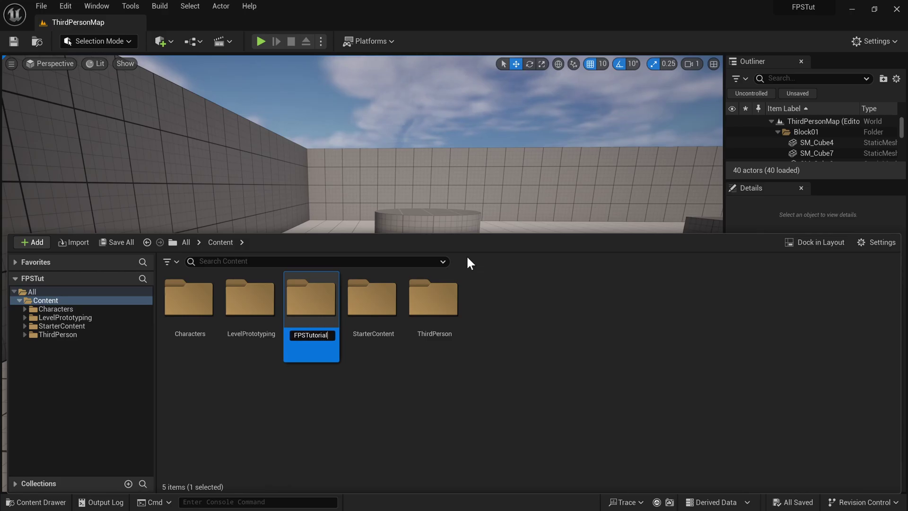
{"action": "key", "text": "Return"}
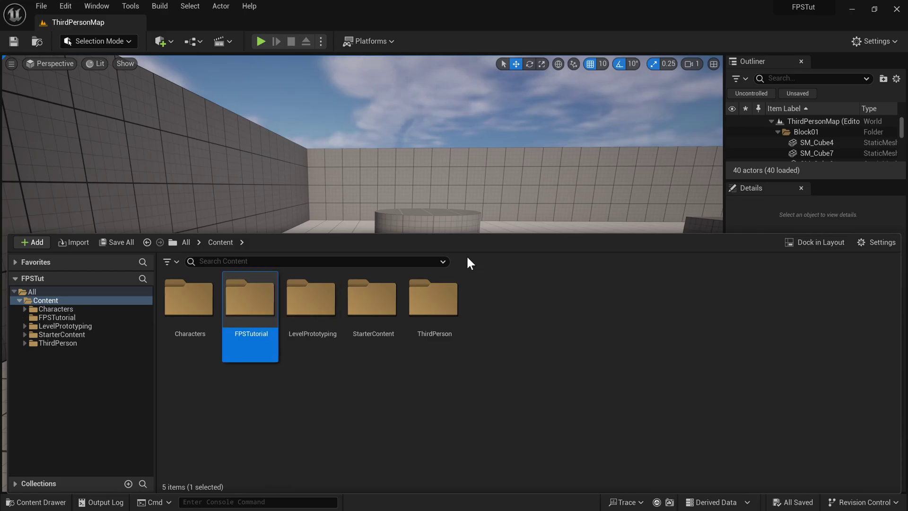
{"action": "double_click", "coordinate": [251, 313]}
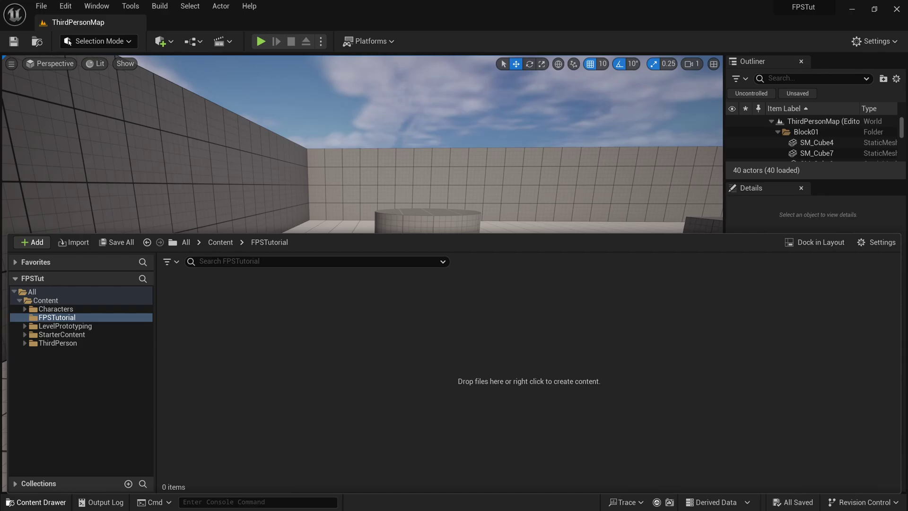
{"action": "left_click", "coordinate": [35, 502]}
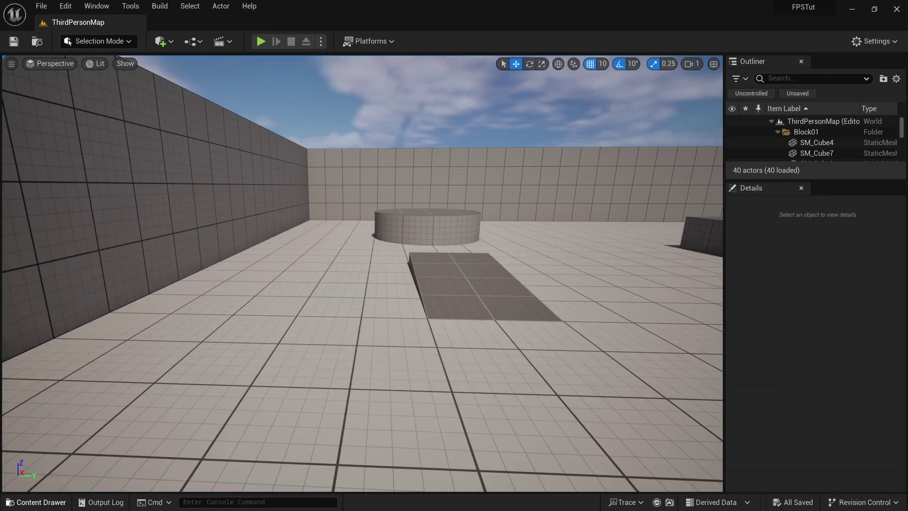
{"action": "left_click", "coordinate": [35, 504]}
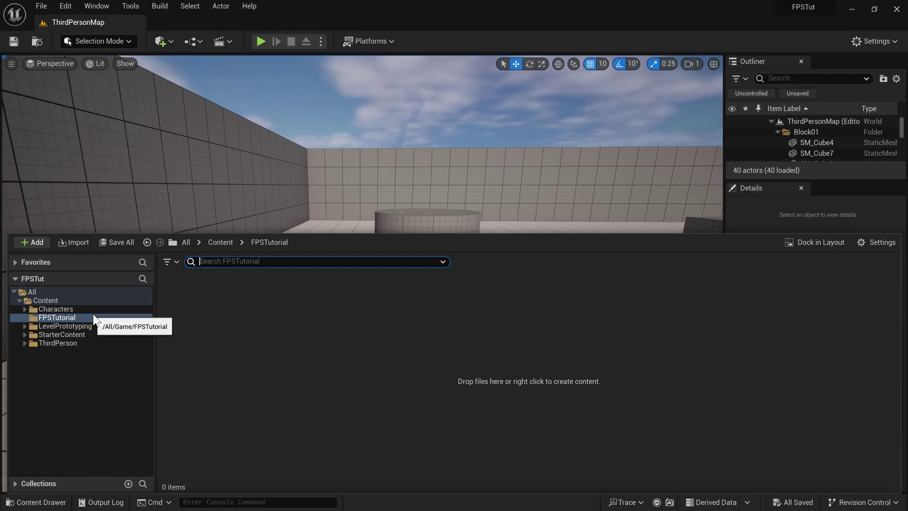
- Create the Art and Core folders inside FPSTutorial
{"action": "right_click", "coordinate": [198, 313]}
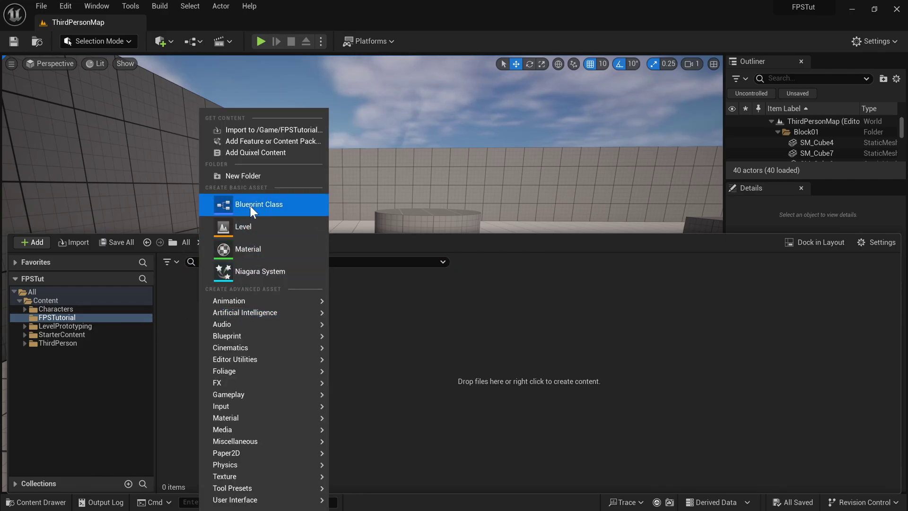
{"action": "left_click", "coordinate": [254, 178]}
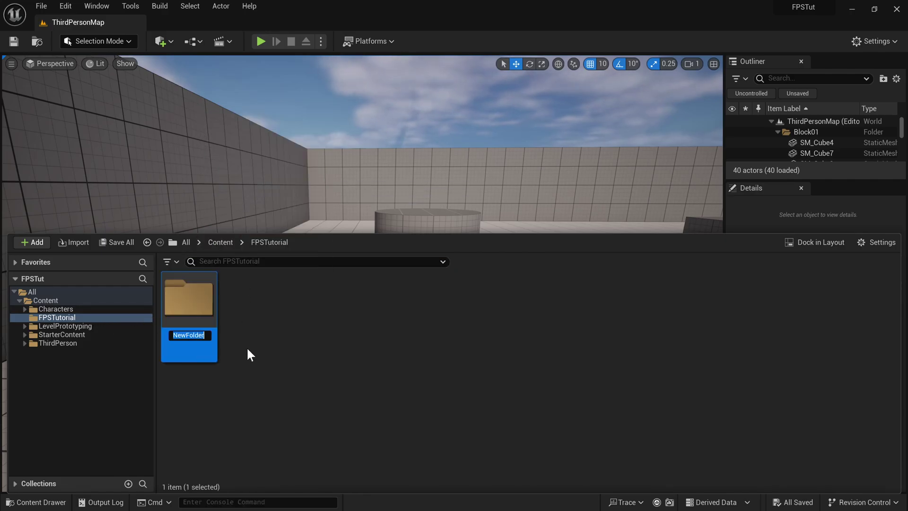
{"action": "type", "text": "Art"}
{"action": "key", "text": "Return"}
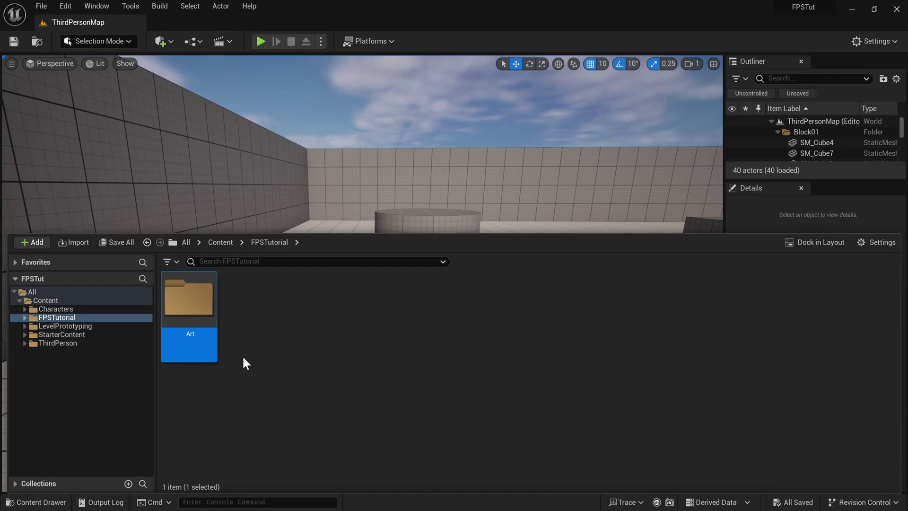
{"action": "left_click", "coordinate": [243, 357]}
{"action": "right_click", "coordinate": [242, 363]}
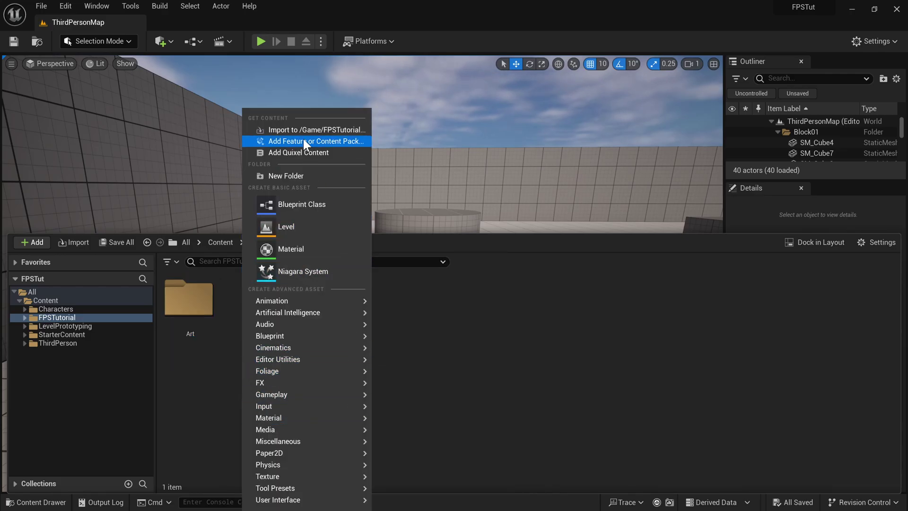
{"action": "left_click", "coordinate": [299, 175]}
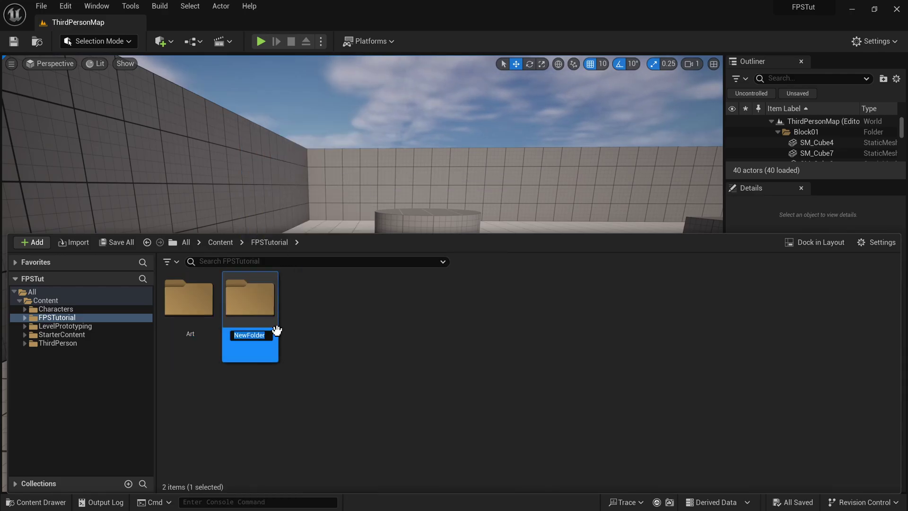
{"action": "type", "text": "Core"}
{"action": "key", "text": "Return"}
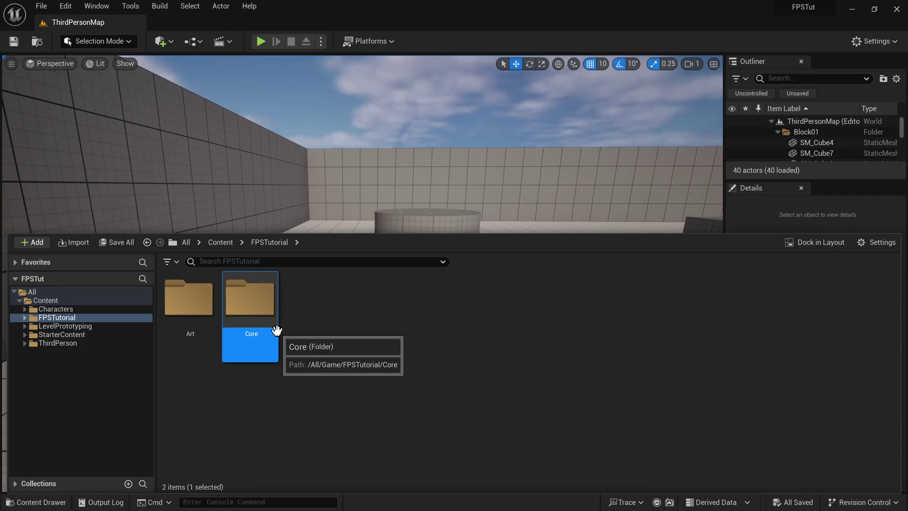
- Add a third folder named Data inside FPSTutorial
{"action": "left_click", "coordinate": [308, 336]}
{"action": "right_click", "coordinate": [308, 336]}
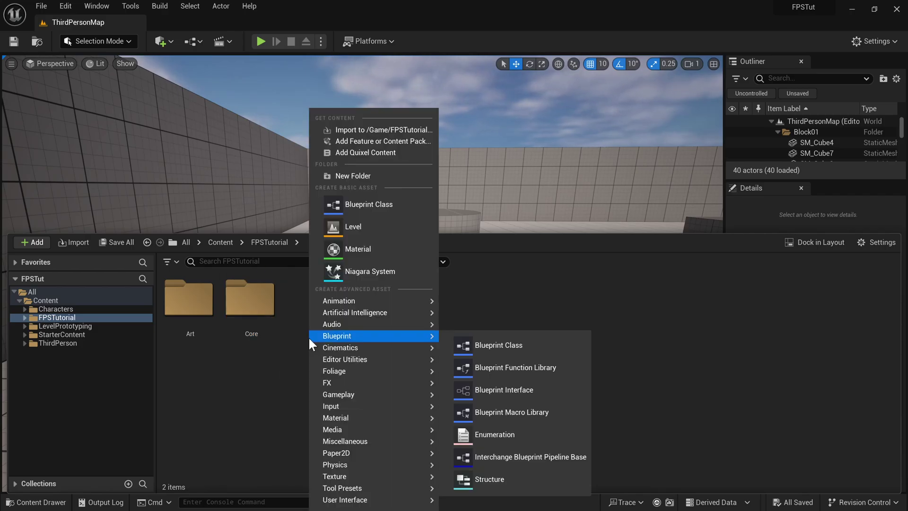
{"action": "left_click", "coordinate": [346, 174]}
{"action": "type", "text": "Data"}
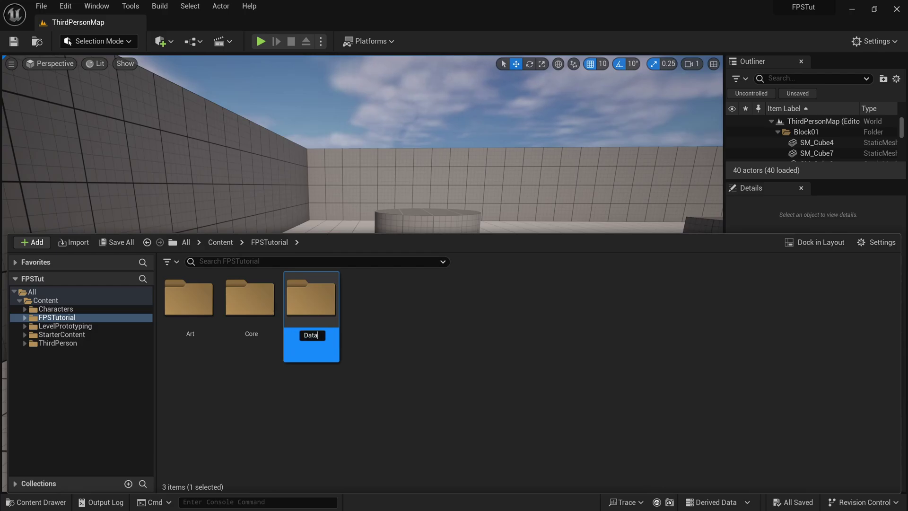
{"action": "key", "text": "Return"}
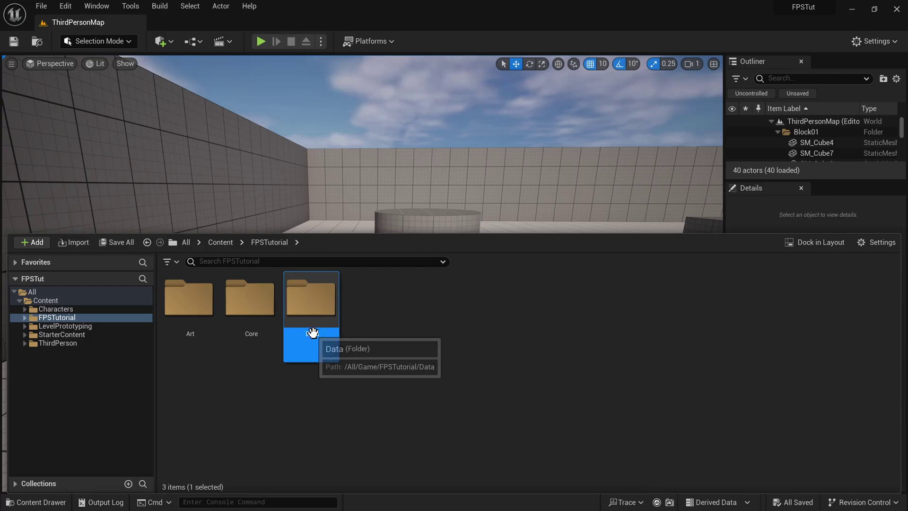
- Inside the Art folder, create a new folder named AssaultRifle
{"action": "left_click", "coordinate": [409, 320]}
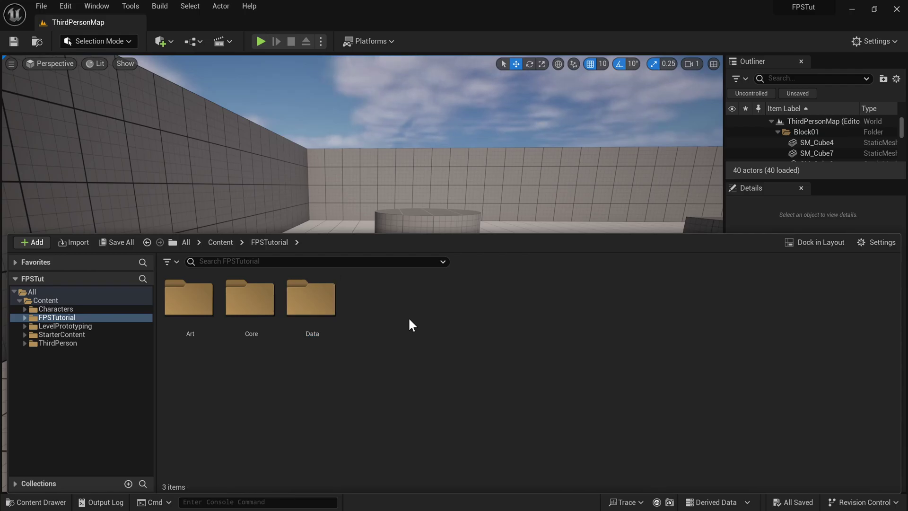
{"action": "left_click", "coordinate": [188, 327]}
{"action": "double_click", "coordinate": [189, 327]}
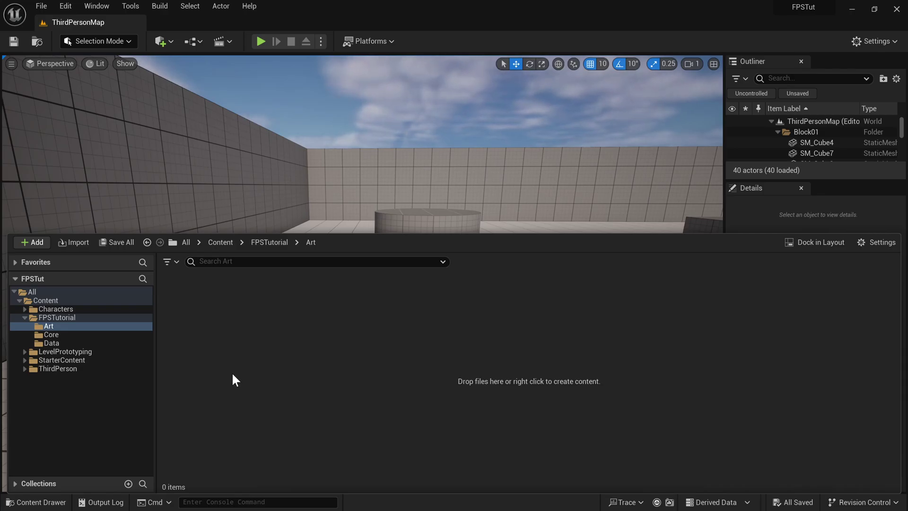
{"action": "right_click", "coordinate": [232, 374]}
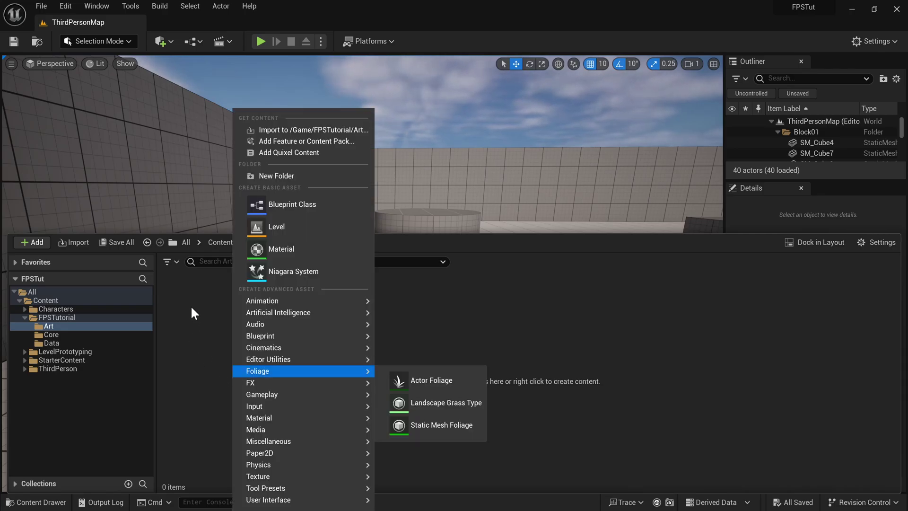
{"action": "left_click", "coordinate": [282, 176]}
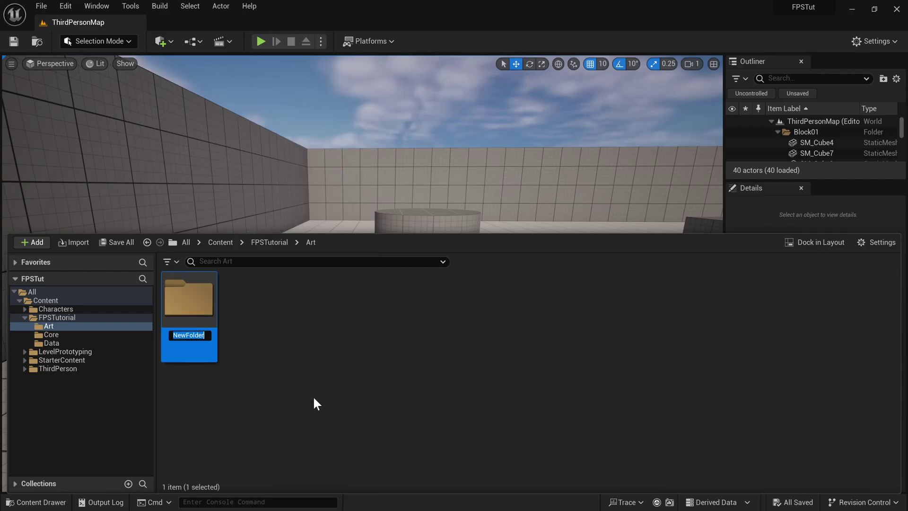
{"action": "type", "text": "AssaultRifle"}
{"action": "key", "text": "Return"}
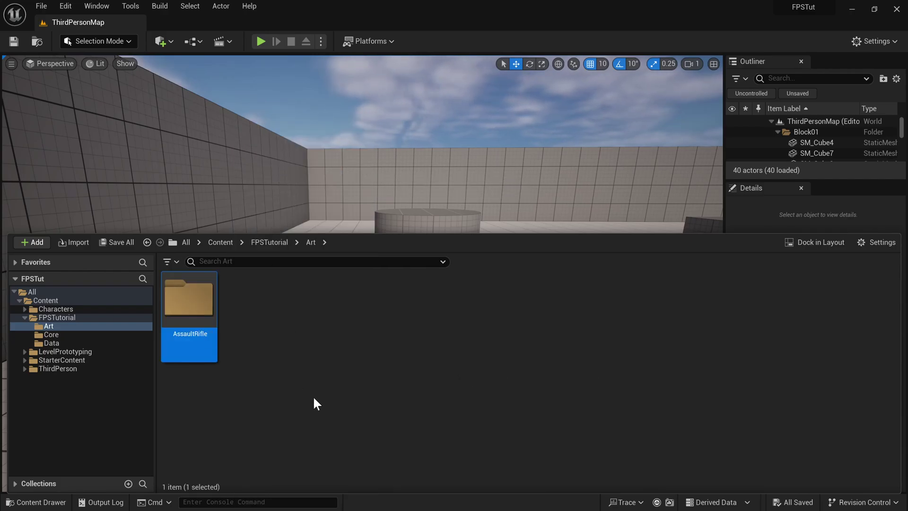
- Inside AssaultRifle, create the Animations and Meshes folders
{"action": "double_click", "coordinate": [197, 325]}
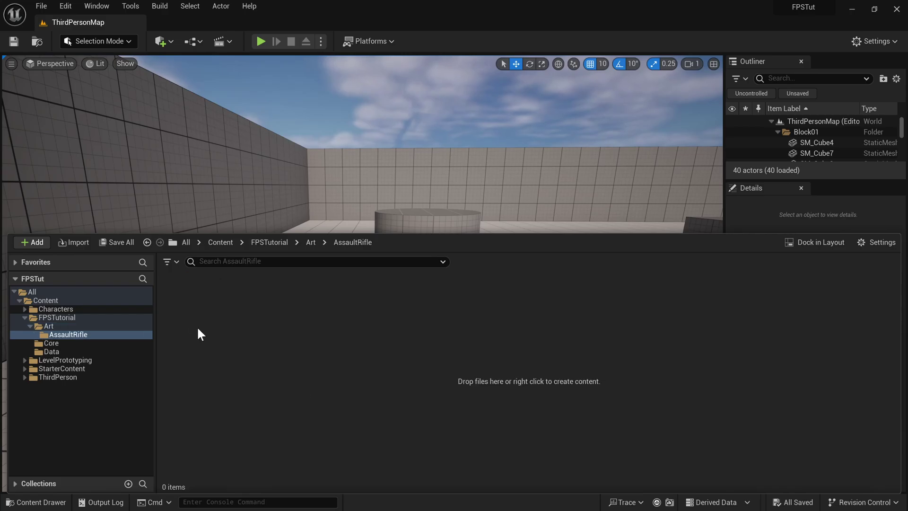
{"action": "right_click", "coordinate": [222, 327]}
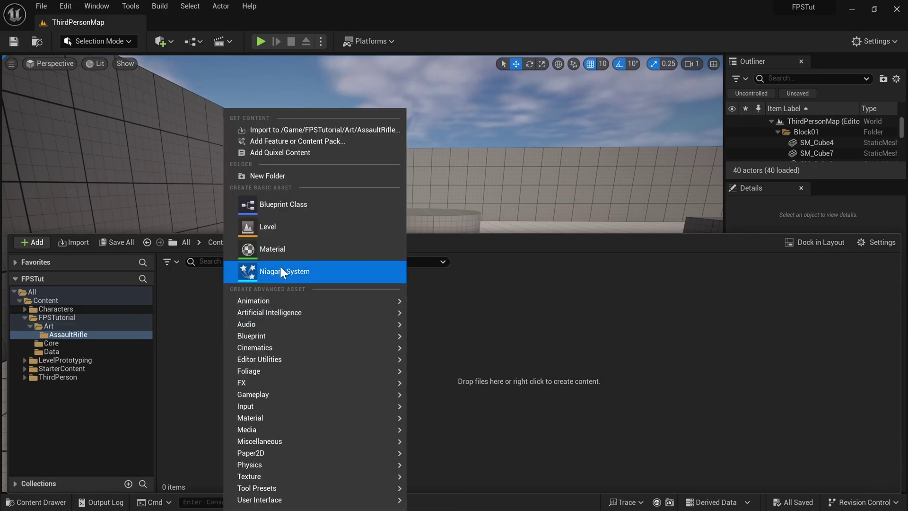
{"action": "left_click", "coordinate": [308, 173]}
{"action": "type", "text": "Animations"}
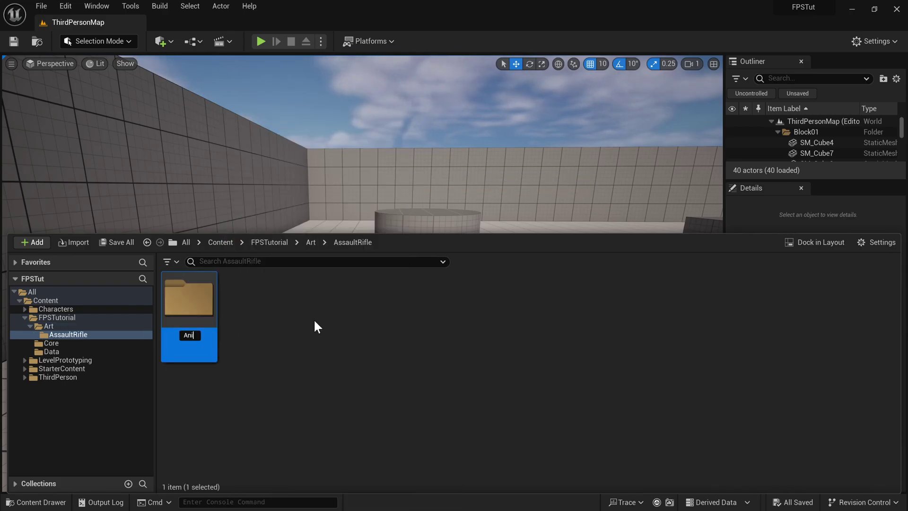
{"action": "key", "text": "Return"}
{"action": "right_click", "coordinate": [313, 319]}
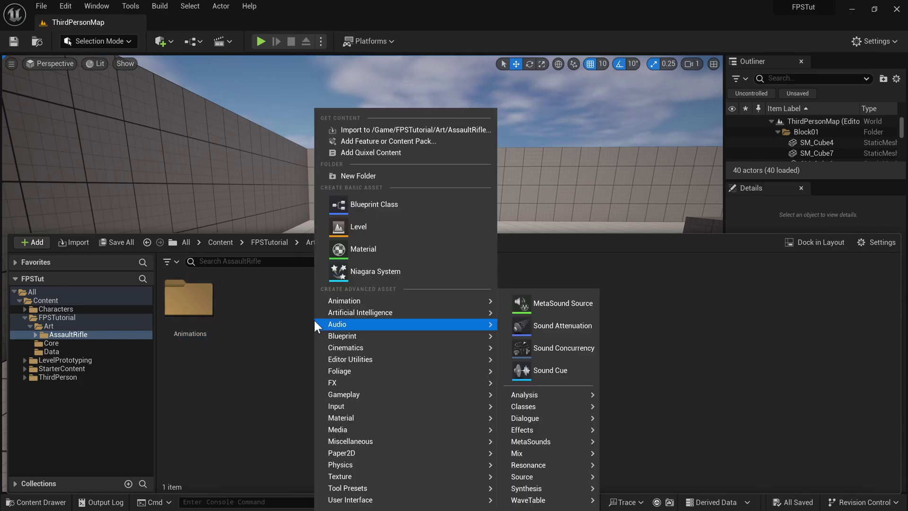
{"action": "left_click", "coordinate": [368, 176]}
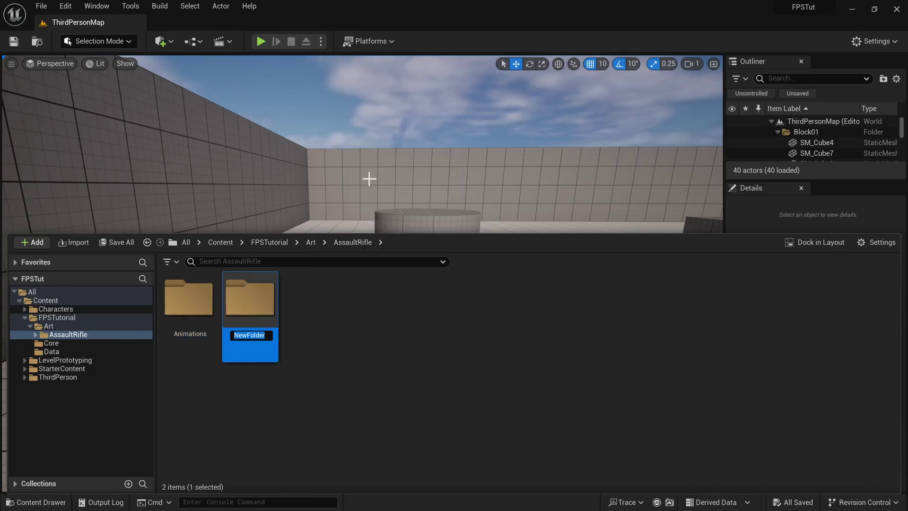
{"action": "type", "text": "Meshes"}
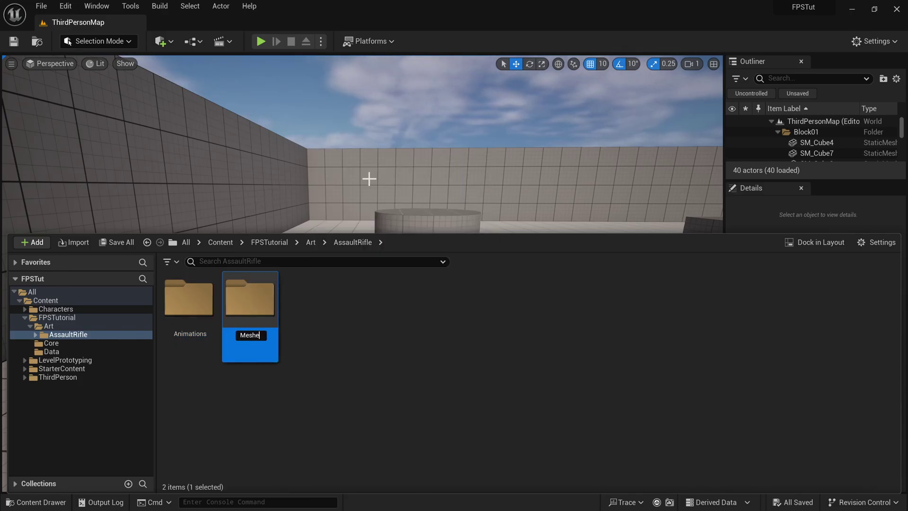
{"action": "key", "text": "Return"}
- Add the Textures and Materials folders to AssaultRifle
{"action": "left_click", "coordinate": [353, 320]}
{"action": "right_click", "coordinate": [353, 320]}
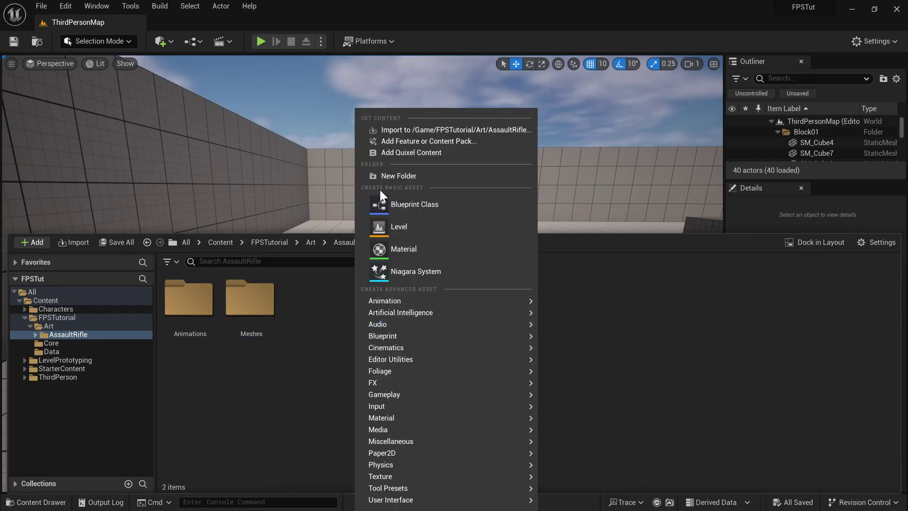
{"action": "left_click", "coordinate": [387, 177]}
{"action": "type", "text": "Textures"}
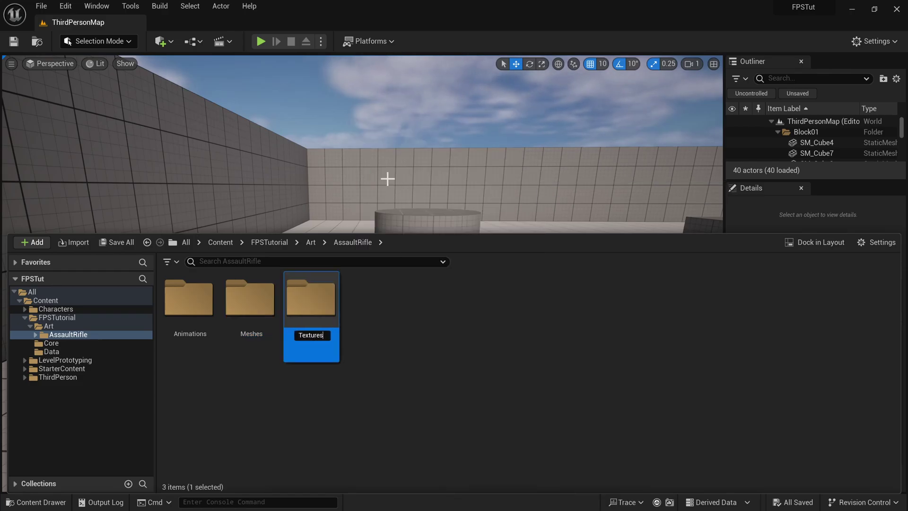
{"action": "key", "text": "Return"}
{"action": "left_click", "coordinate": [463, 311]}
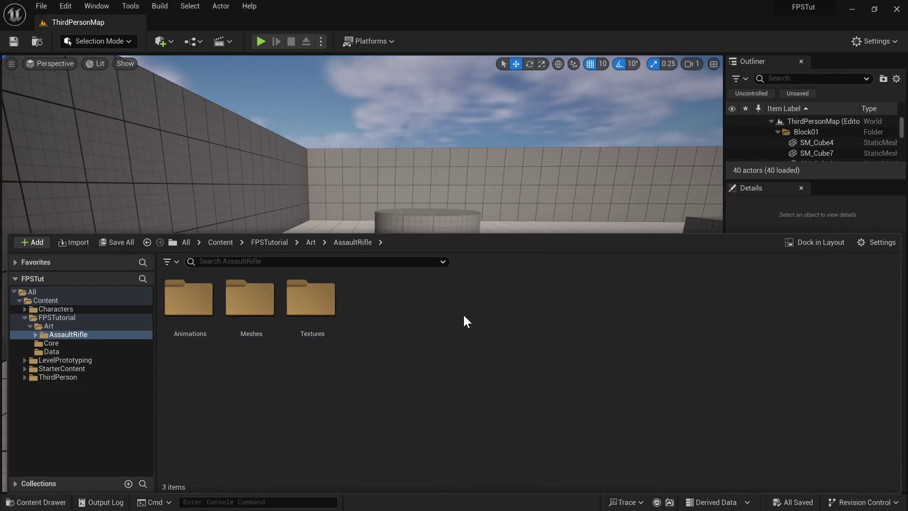
{"action": "left_click", "coordinate": [30, 242]}
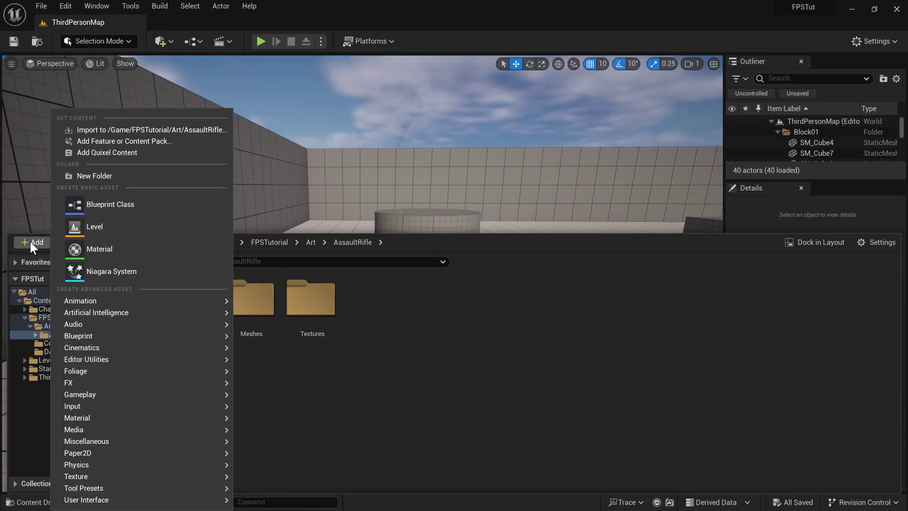
{"action": "left_click", "coordinate": [141, 177]}
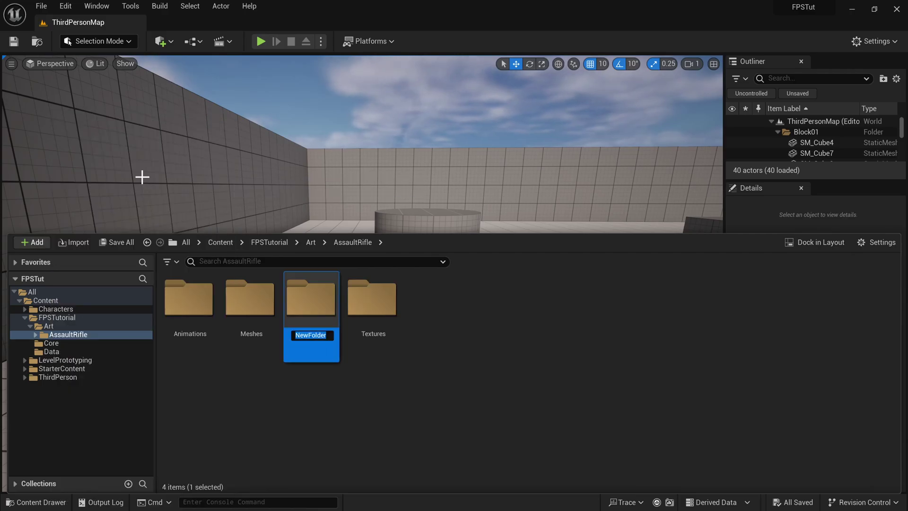
{"action": "type", "text": "Materials"}
{"action": "key", "text": "Return"}
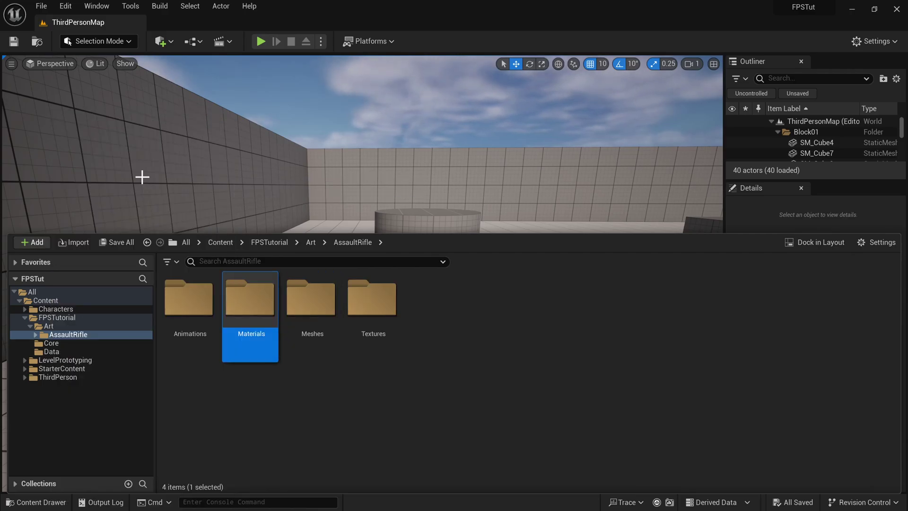
{"action": "left_click", "coordinate": [370, 385]}
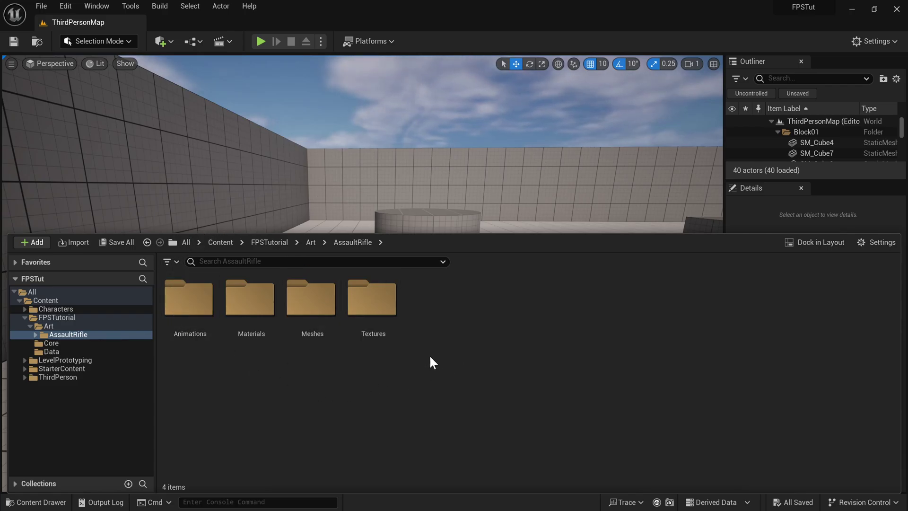
- In the Animations folder, create a new CurveFloat asset from Miscellaneous > Curve
{"action": "double_click", "coordinate": [207, 326]}
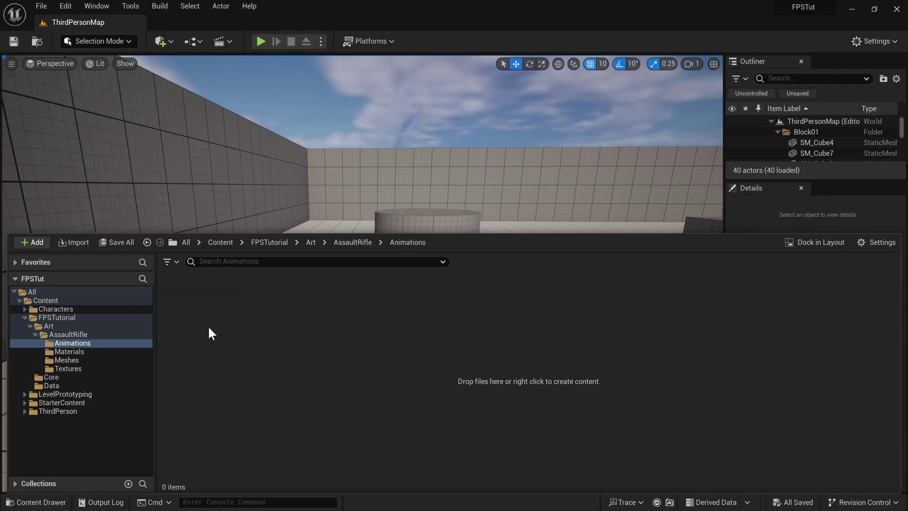
{"action": "right_click", "coordinate": [208, 324]}
{"action": "mouse_move", "coordinate": [223, 324]}
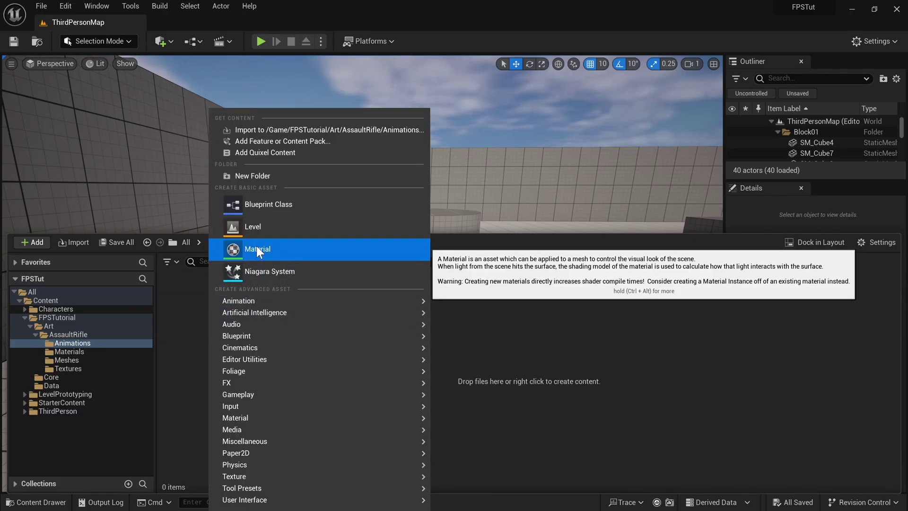
{"action": "left_click", "coordinate": [186, 314]}
{"action": "right_click", "coordinate": [186, 314]}
{"action": "mouse_move", "coordinate": [186, 314]}
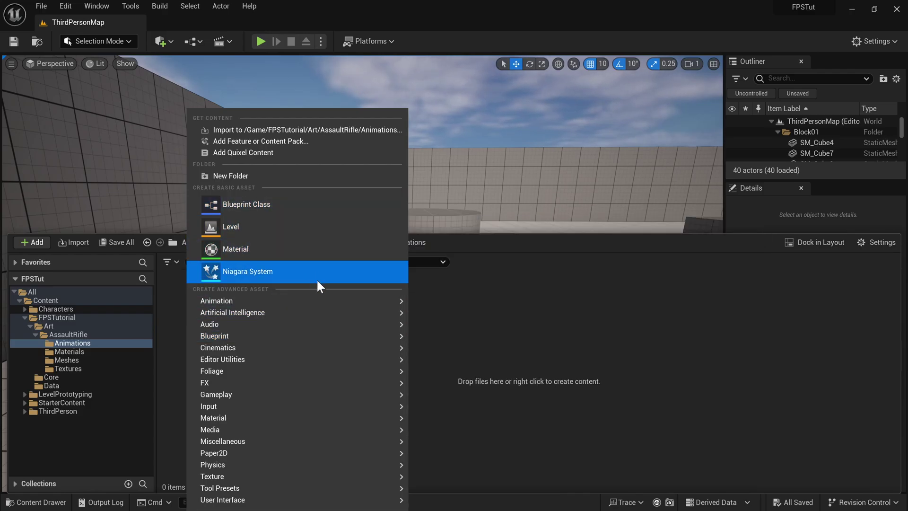
{"action": "mouse_move", "coordinate": [330, 298]}
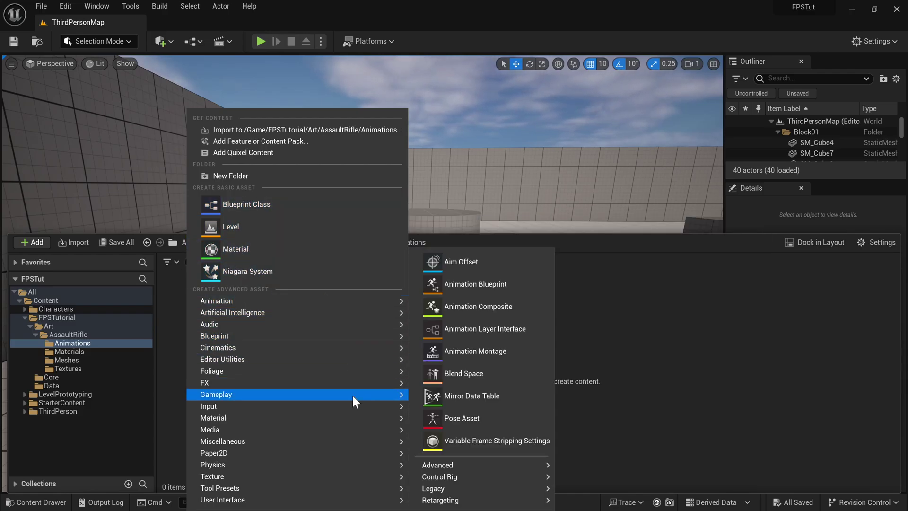
{"action": "mouse_move", "coordinate": [352, 406]}
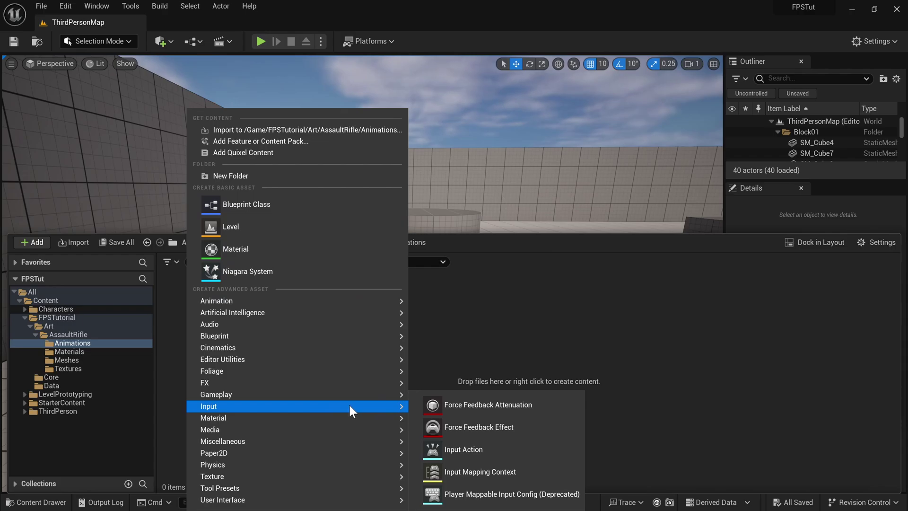
{"action": "mouse_move", "coordinate": [354, 440]}
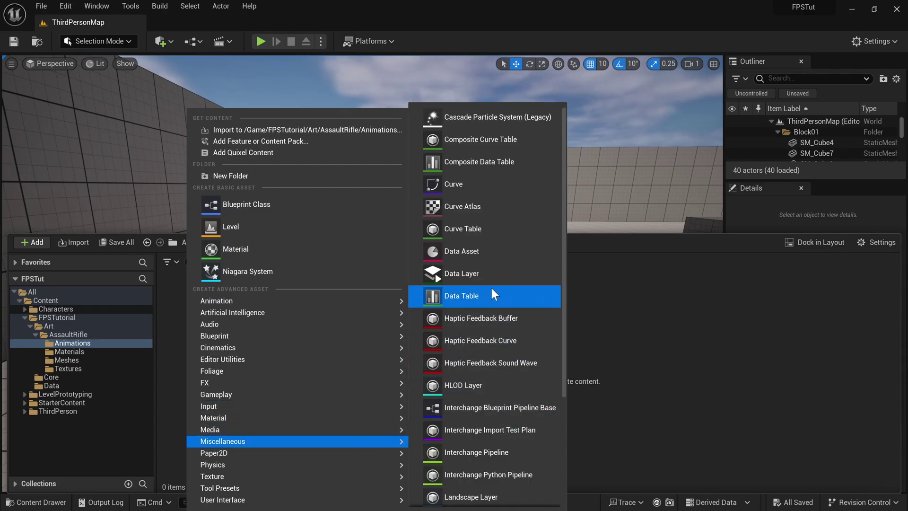
{"action": "left_click", "coordinate": [465, 188]}
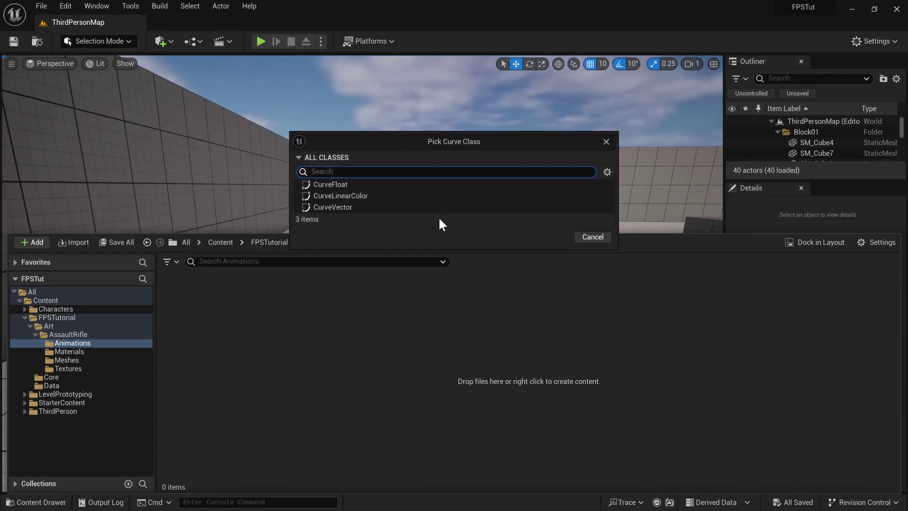
{"action": "left_click", "coordinate": [330, 184]}
{"action": "left_click", "coordinate": [551, 237]}
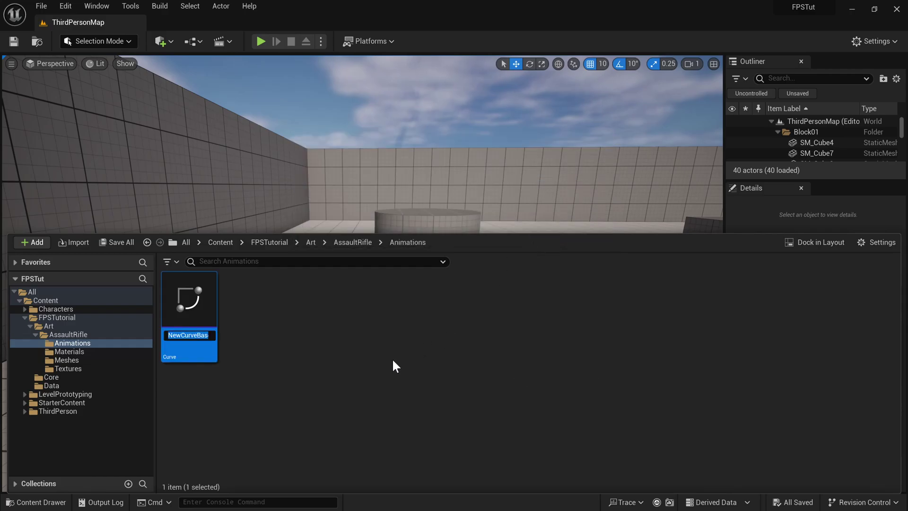
- Rename the new float curve to Placeholder
{"action": "key", "text": "Return"}
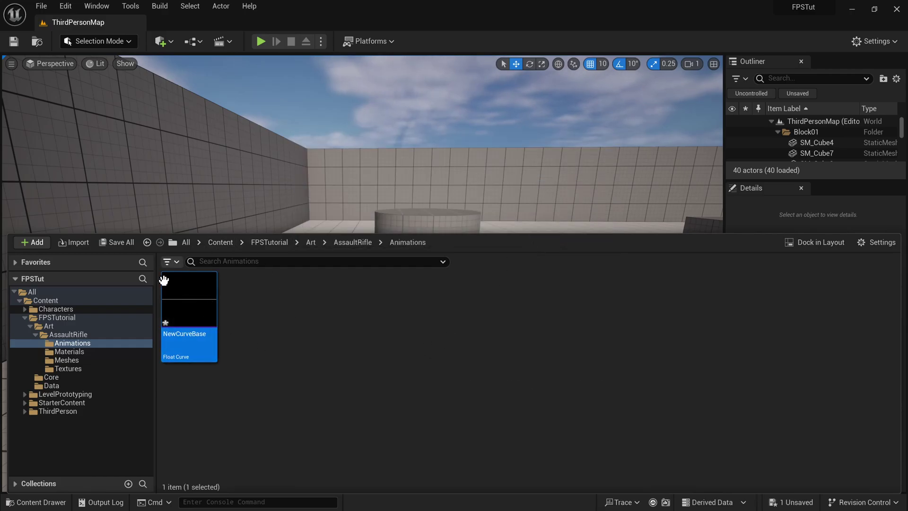
{"action": "key", "text": "F2"}
{"action": "type", "text": "Placeholder"}
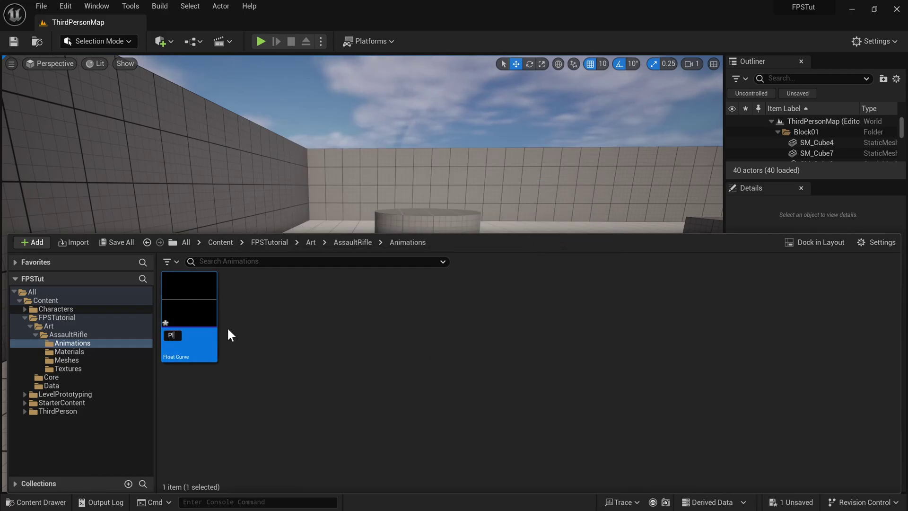
{"action": "key", "text": "Return"}
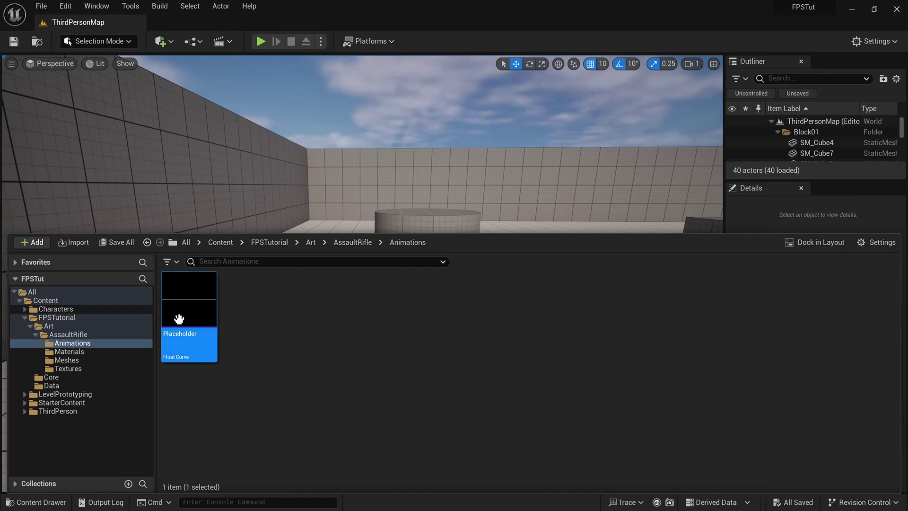
- Copy the Placeholder curve into the AssaultRifle Materials, Meshes and Textures folders
{"action": "left_click_drag", "start_coordinate": [183, 314], "coordinate": [75, 353]}
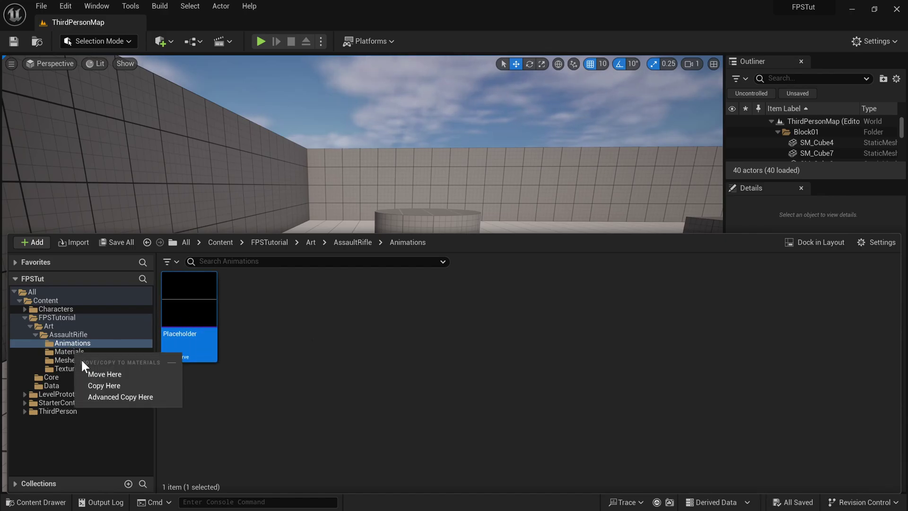
{"action": "left_click", "coordinate": [104, 385]}
{"action": "left_click_drag", "start_coordinate": [189, 308], "coordinate": [118, 360]}
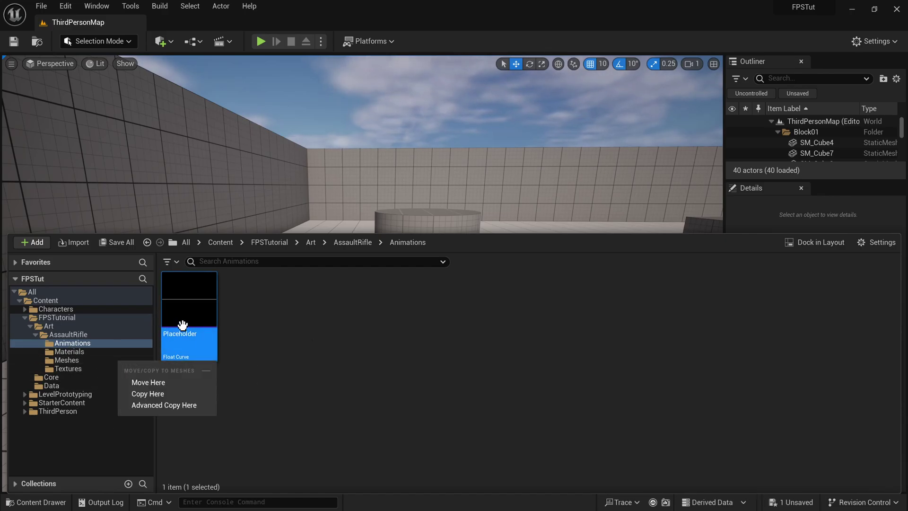
{"action": "left_click", "coordinate": [169, 393]}
{"action": "left_click_drag", "start_coordinate": [189, 307], "coordinate": [113, 369]}
{"action": "left_click", "coordinate": [103, 371]}
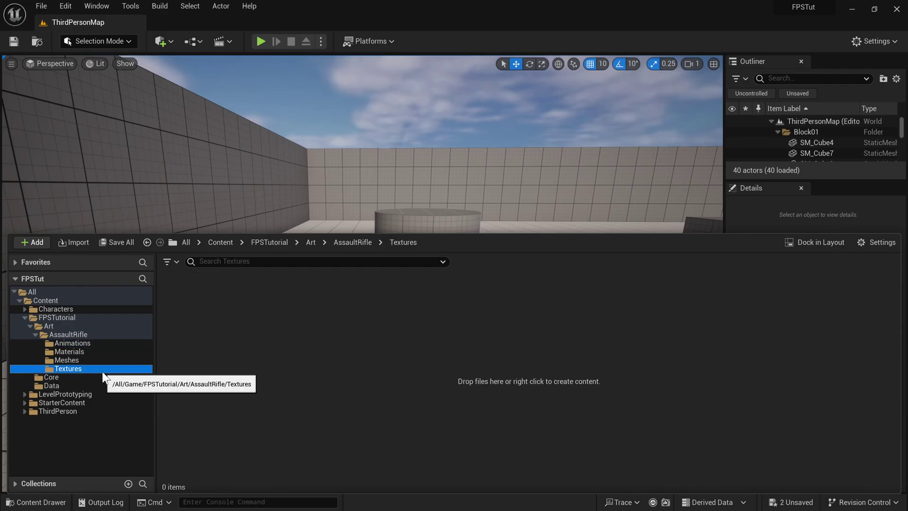
{"action": "left_click", "coordinate": [108, 344]}
{"action": "left_click_drag", "start_coordinate": [189, 307], "coordinate": [127, 369]}
{"action": "left_click", "coordinate": [145, 402]}
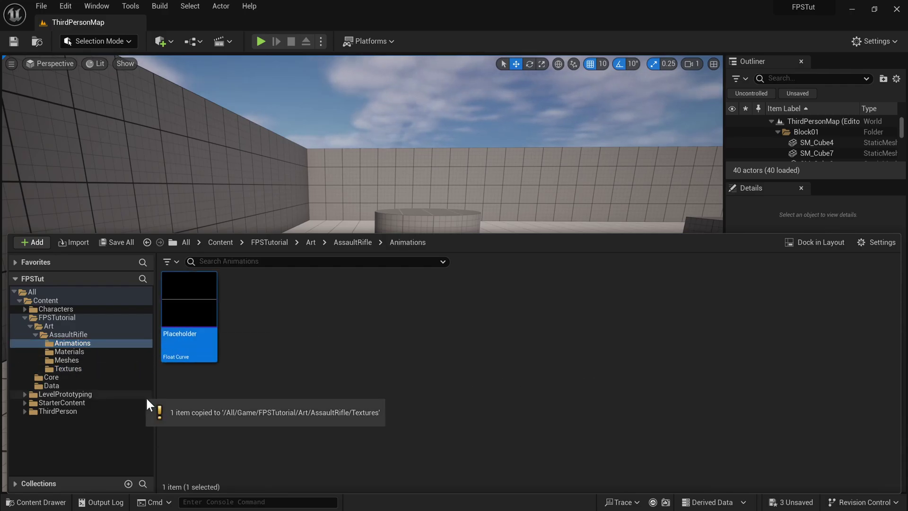
- Copy the Placeholder curve into the FPSTutorial Core and Data folders
{"action": "left_click_drag", "start_coordinate": [189, 341], "coordinate": [91, 377]}
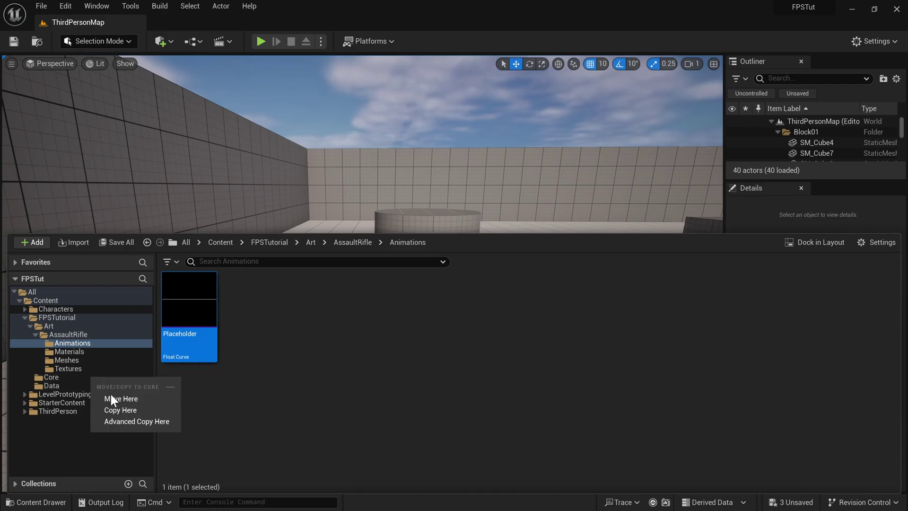
{"action": "left_click", "coordinate": [118, 406]}
{"action": "left_click_drag", "start_coordinate": [183, 334], "coordinate": [115, 387]}
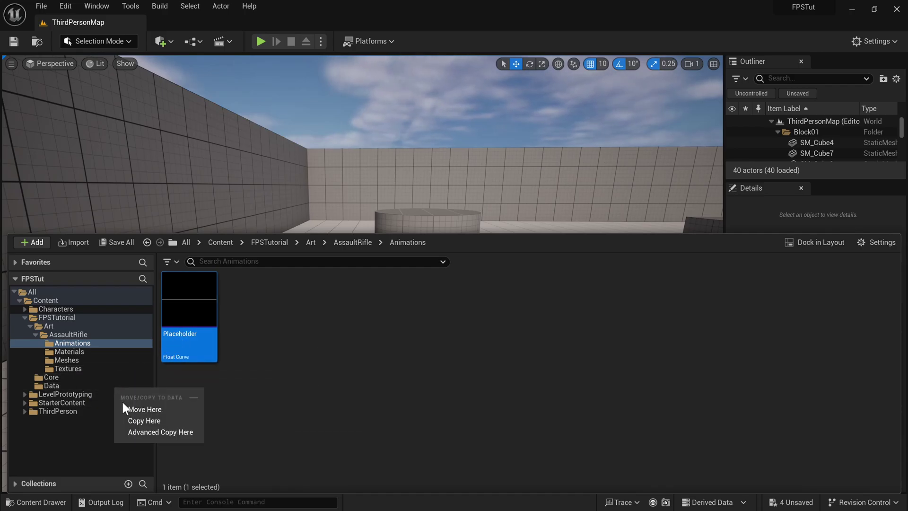
{"action": "left_click", "coordinate": [132, 416]}
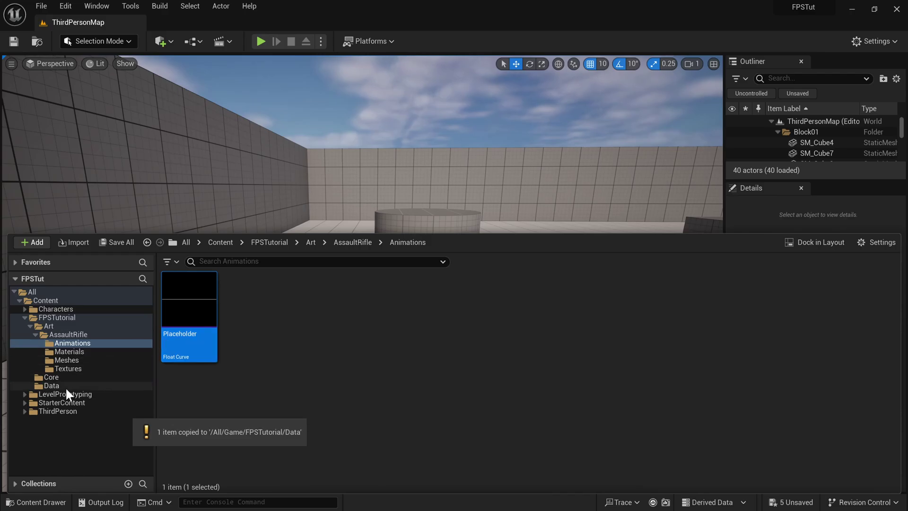
- Browse ThirdPerson > Characters > Mannequins, expanding it and checking its Meshes subfolder
{"action": "double_click", "coordinate": [64, 411]}
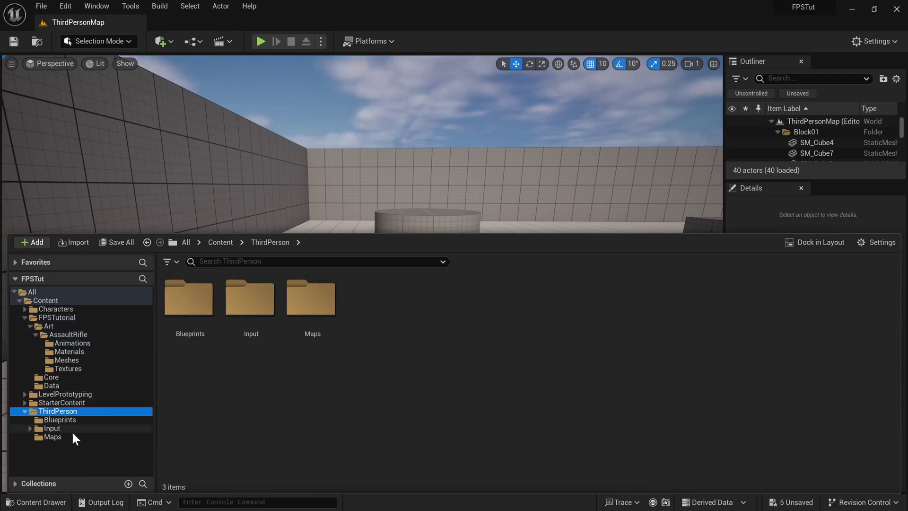
{"action": "double_click", "coordinate": [56, 309]}
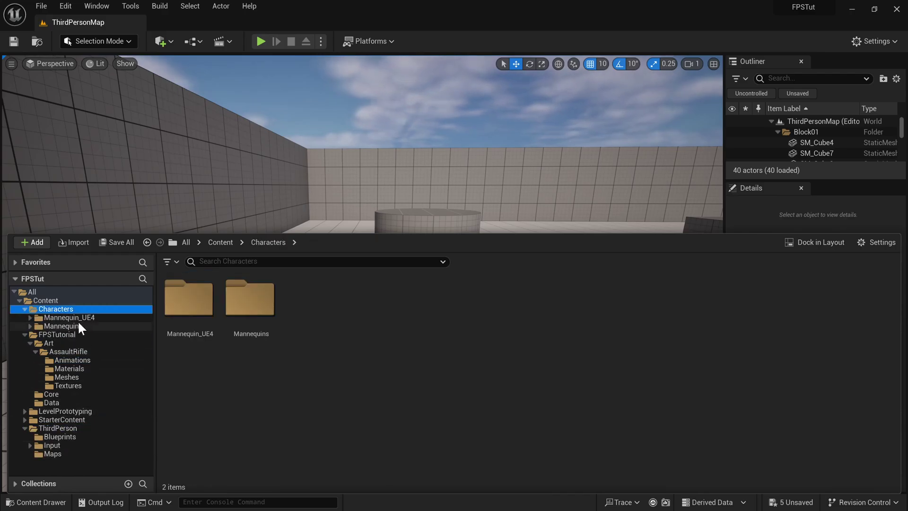
{"action": "left_click", "coordinate": [73, 326]}
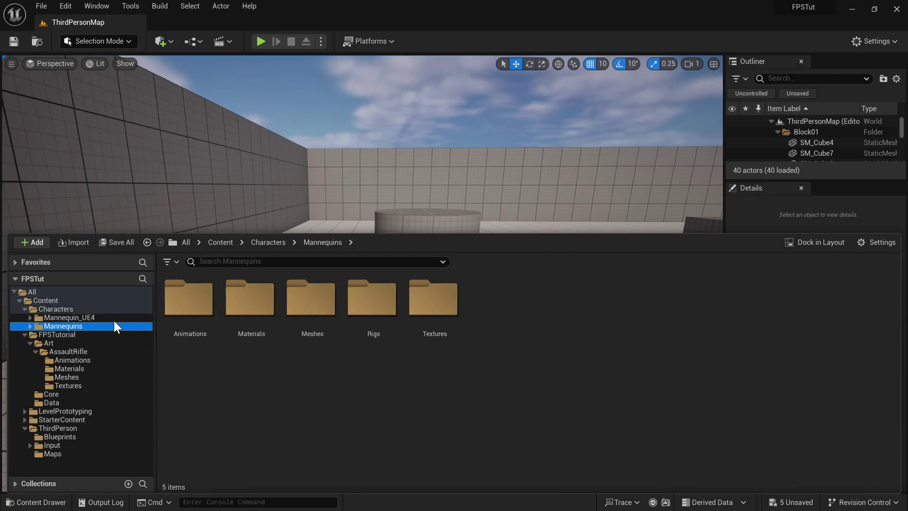
{"action": "double_click", "coordinate": [61, 325]}
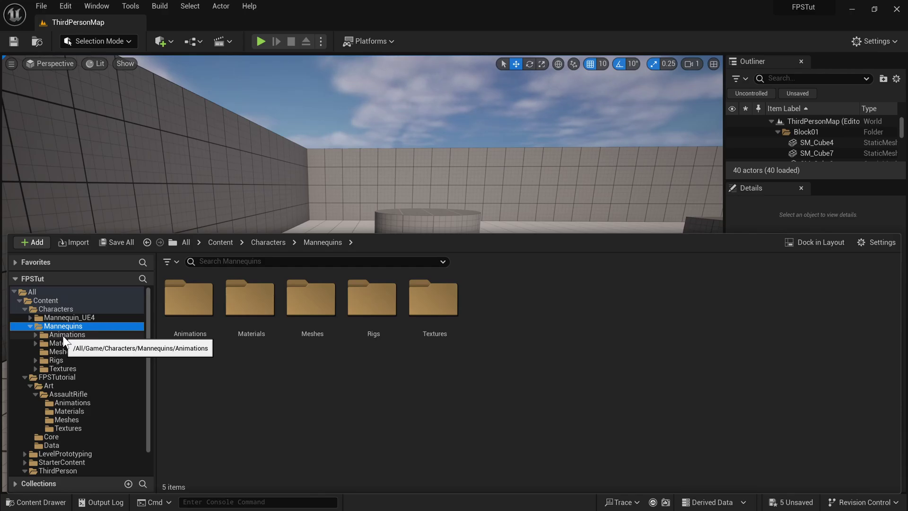
{"action": "left_click", "coordinate": [86, 351]}
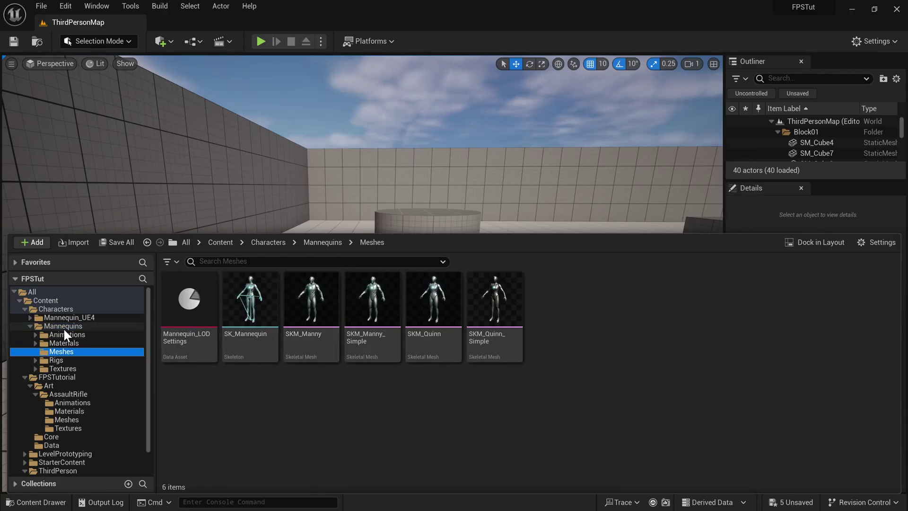
{"action": "left_click", "coordinate": [64, 326]}
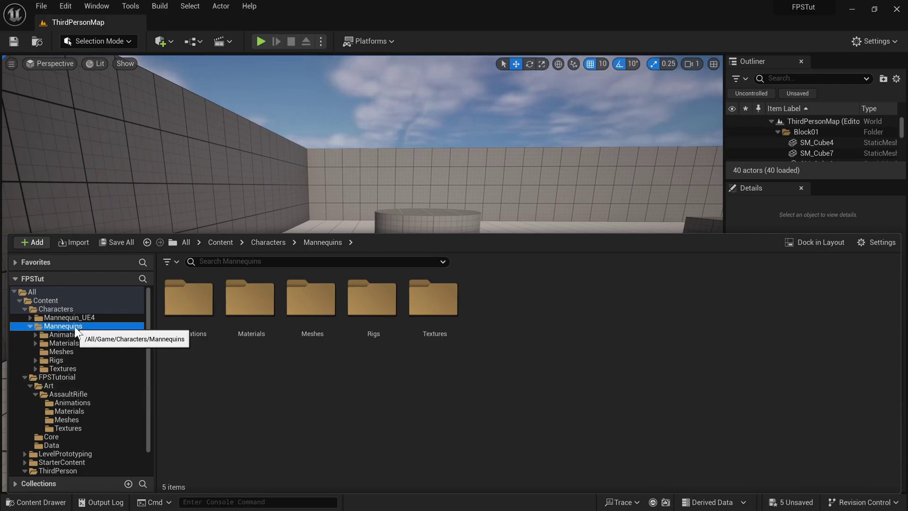
- Drag the Mannequins folder onto FPSTutorial/Art and choose Move Here
{"action": "left_click_drag", "start_coordinate": [76, 330], "coordinate": [78, 383]}
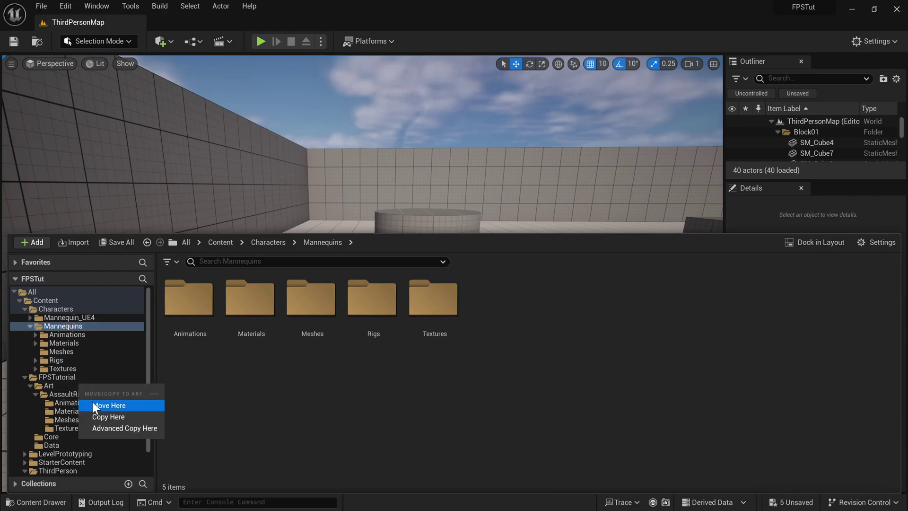
{"action": "left_click", "coordinate": [93, 402]}
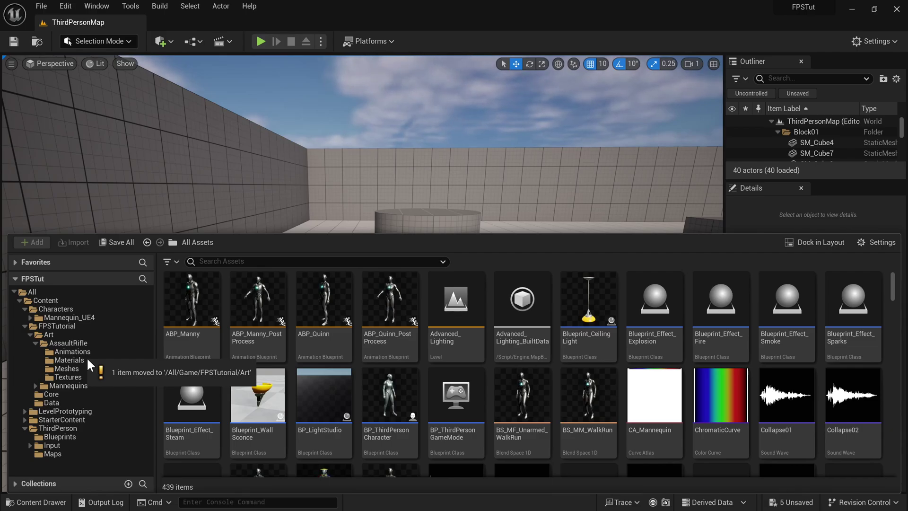
- Run Fix Up Redirectors on the Content folder
{"action": "right_click", "coordinate": [70, 301]}
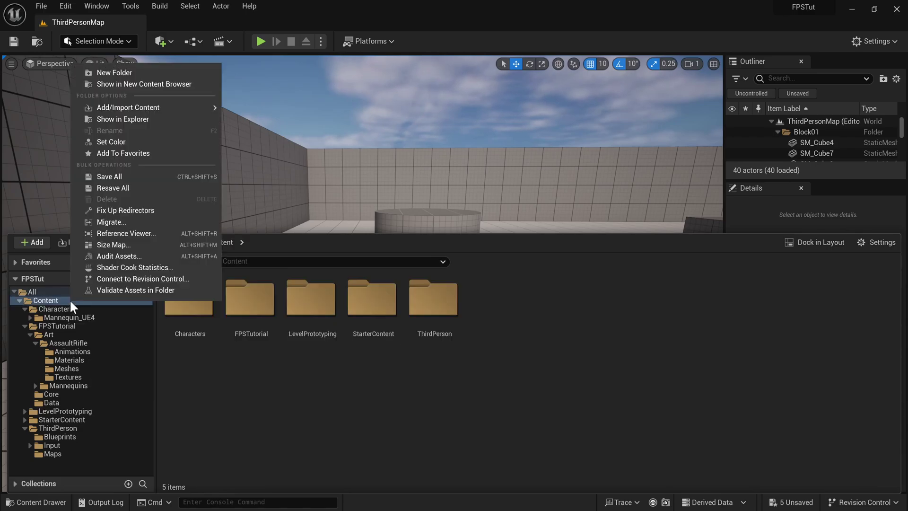
{"action": "left_click", "coordinate": [138, 210]}
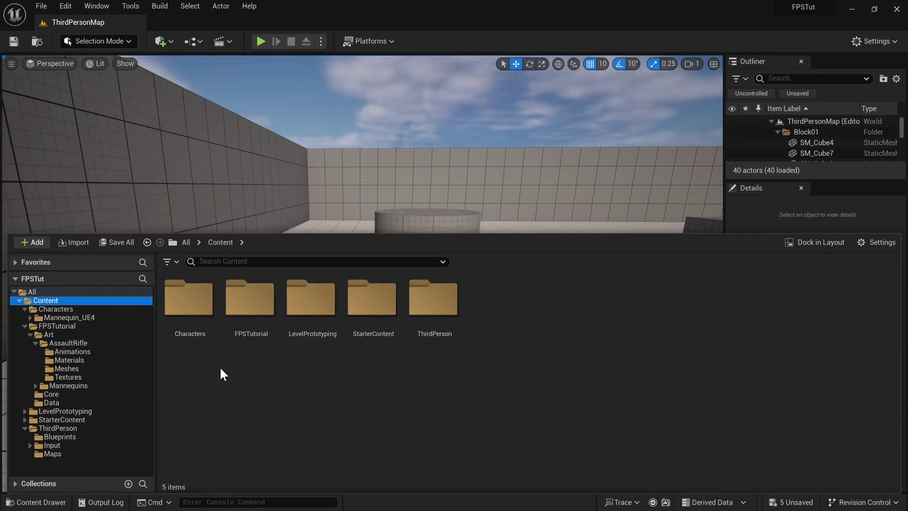